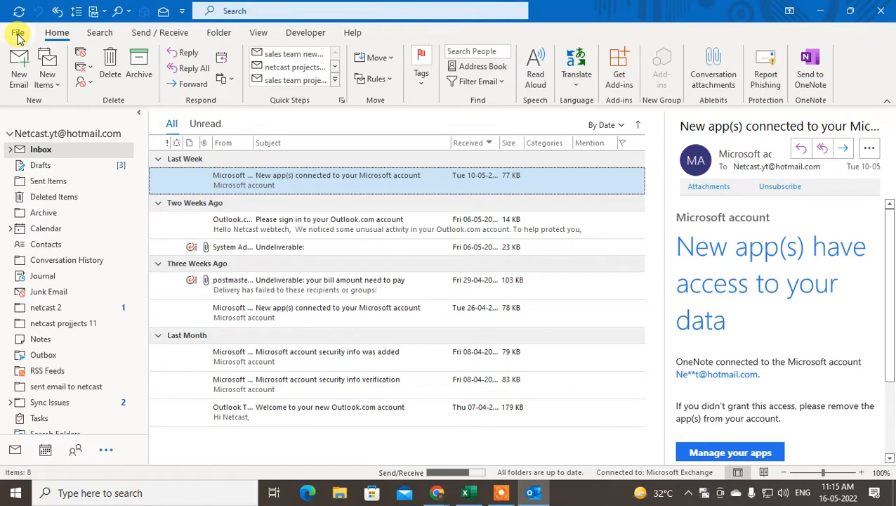
# Open the Import and Export Wizard from the Open & Export options
pyautogui.click(18, 34)
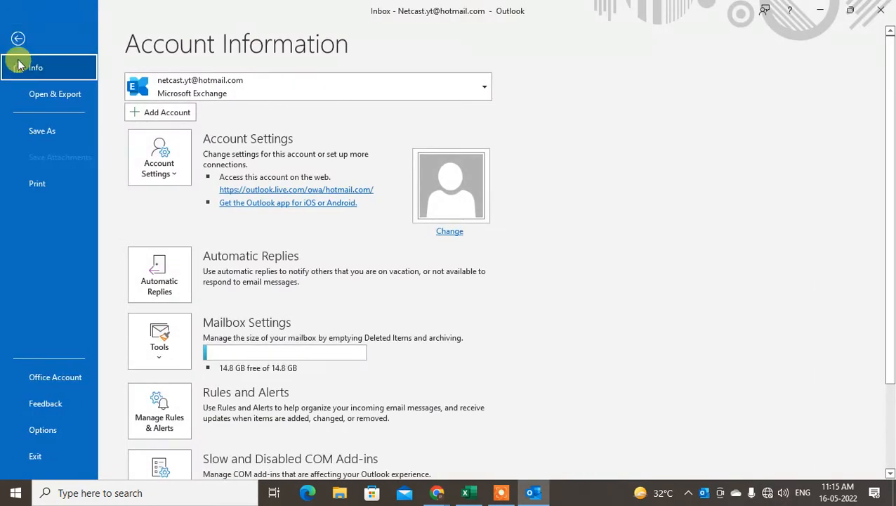
pyautogui.click(18, 39)
pyautogui.click(16, 35)
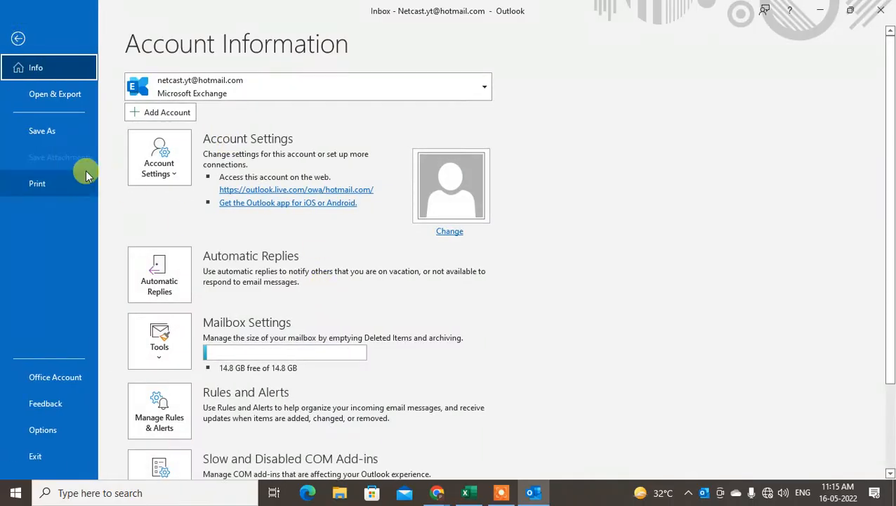
pyautogui.click(55, 97)
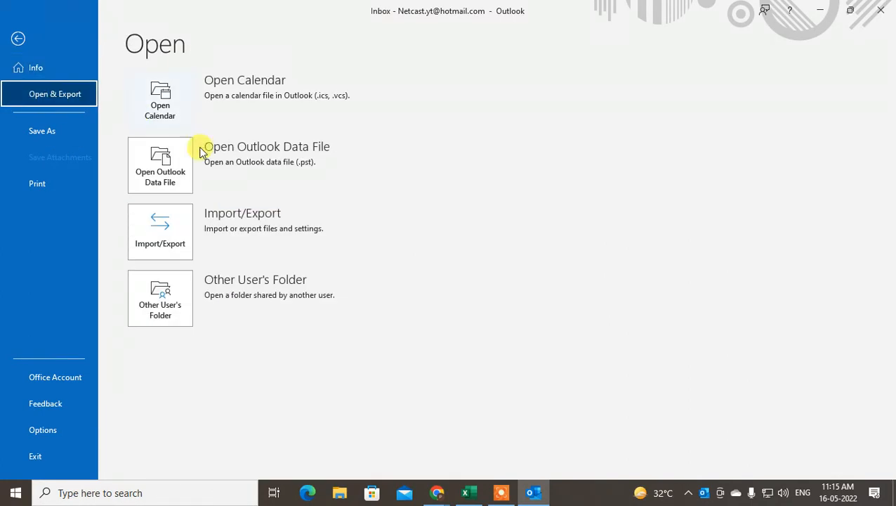
pyautogui.click(147, 232)
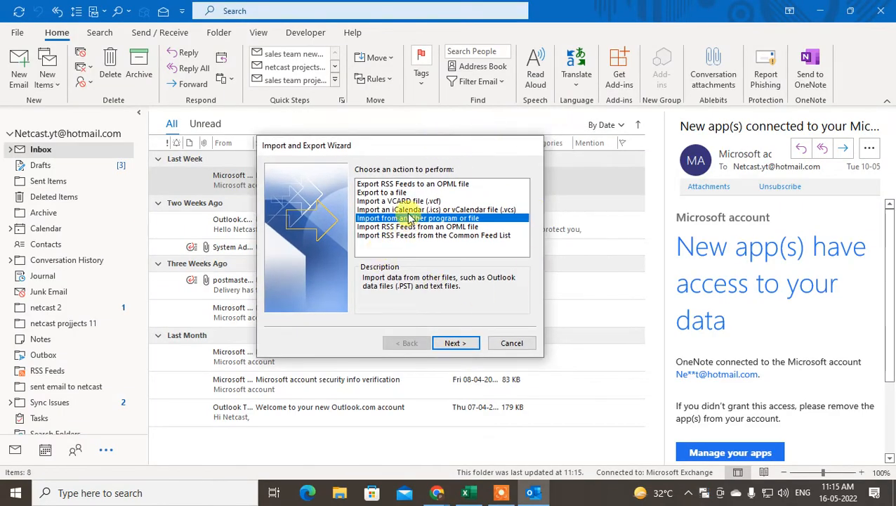
# Choose to export to a file and set the file type to Comma Separated Values
pyautogui.click(375, 192)
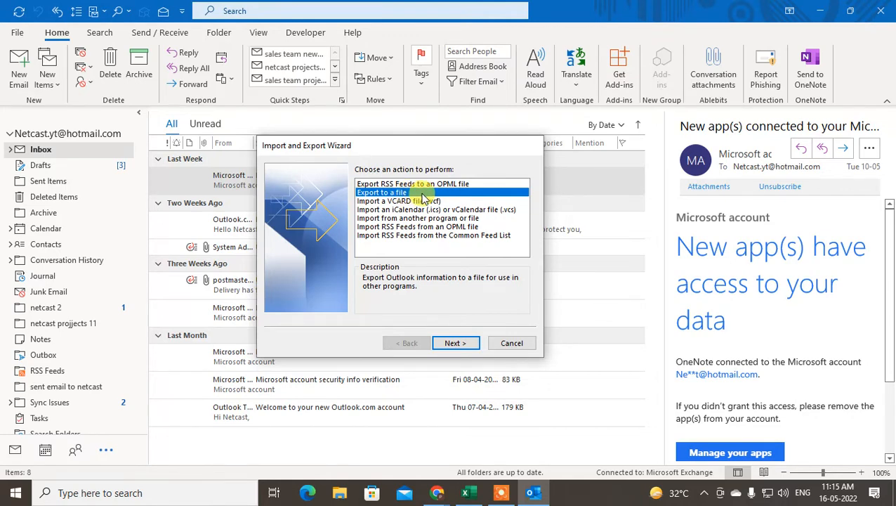
pyautogui.click(422, 201)
pyautogui.click(422, 194)
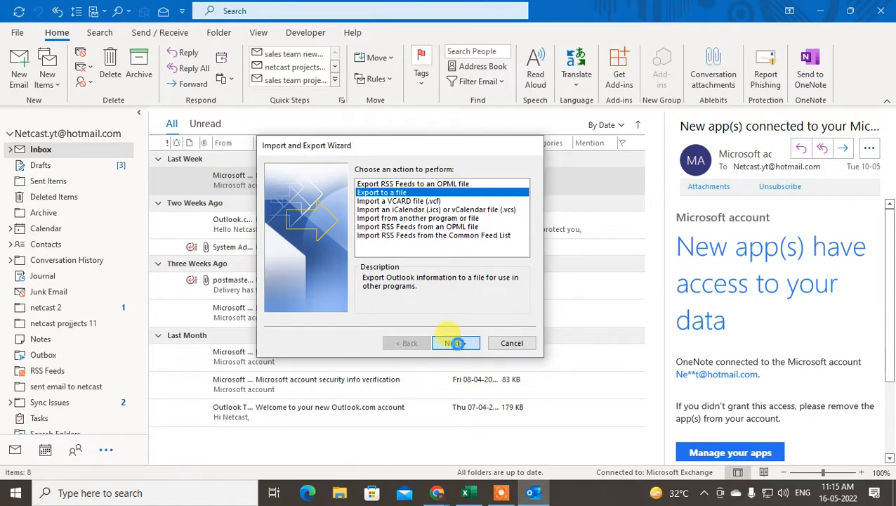
pyautogui.click(455, 343)
pyautogui.click(399, 193)
pyautogui.click(399, 184)
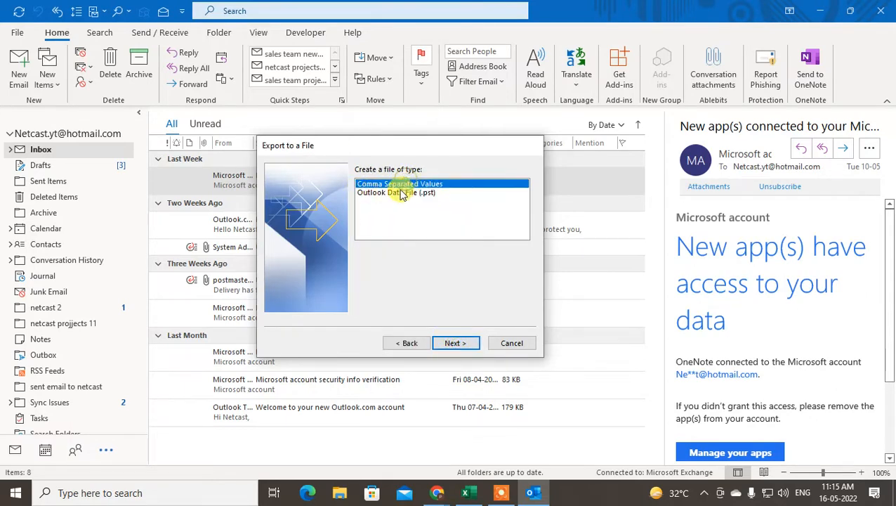
pyautogui.click(456, 343)
# Select the Contacts folder under Outlook Data File as the folder to export from
pyautogui.moveTo(521, 215); pyautogui.dragTo(520, 181)
pyautogui.click(364, 185)
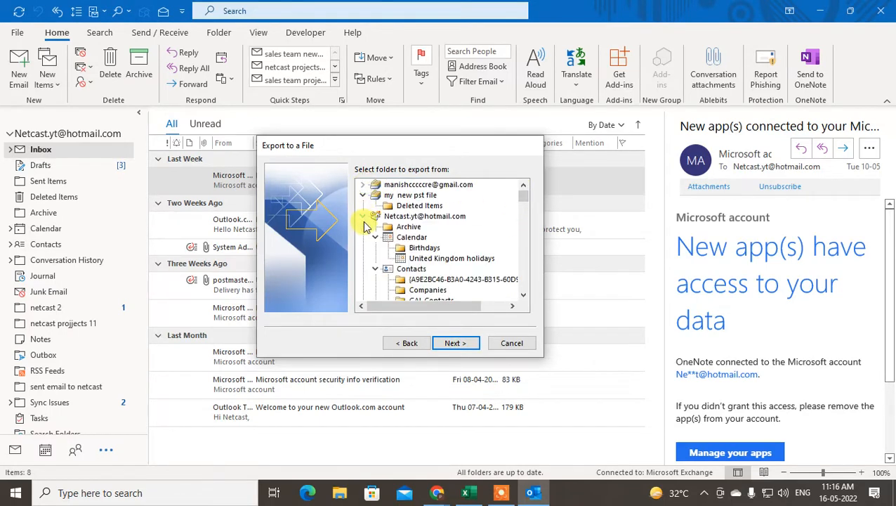
pyautogui.click(364, 217)
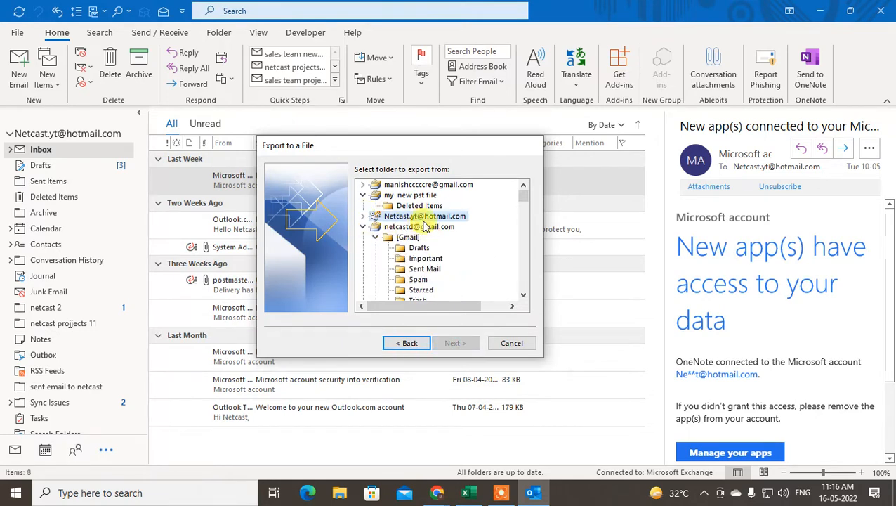
pyautogui.click(363, 196)
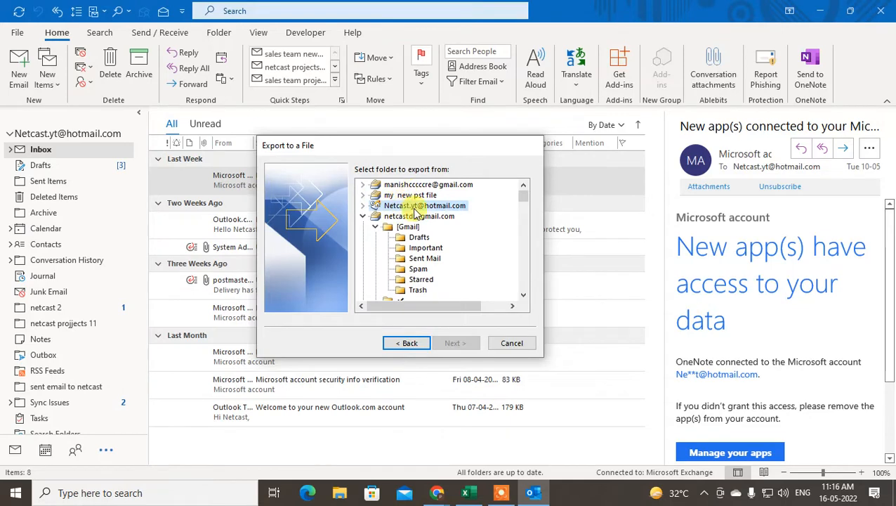
pyautogui.click(362, 218)
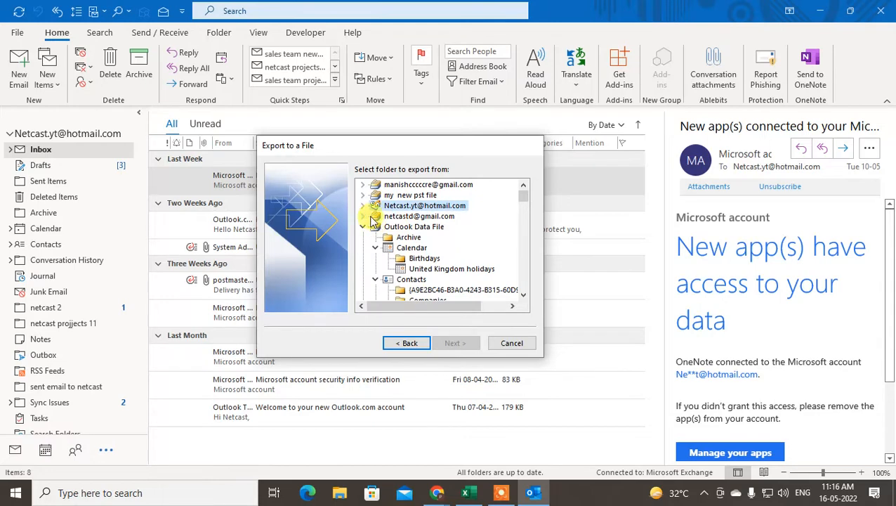
pyautogui.click(363, 218)
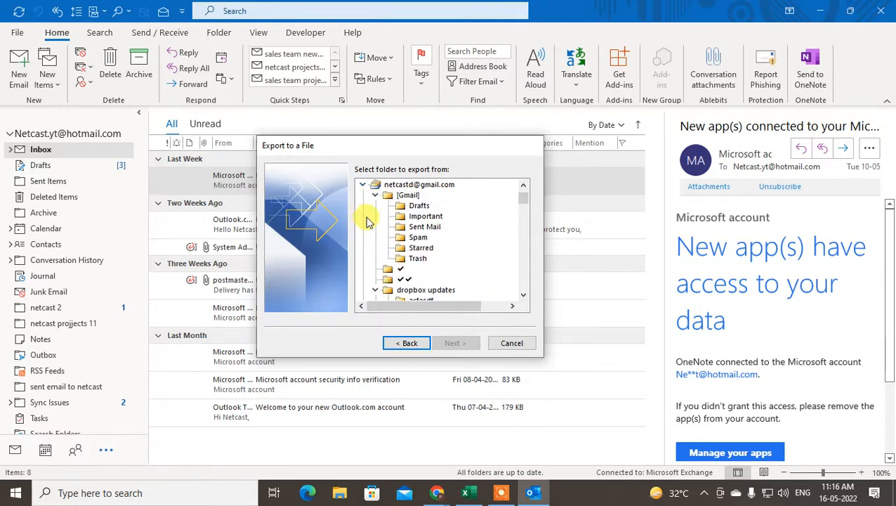
pyautogui.scroll(-5, 411, 242)
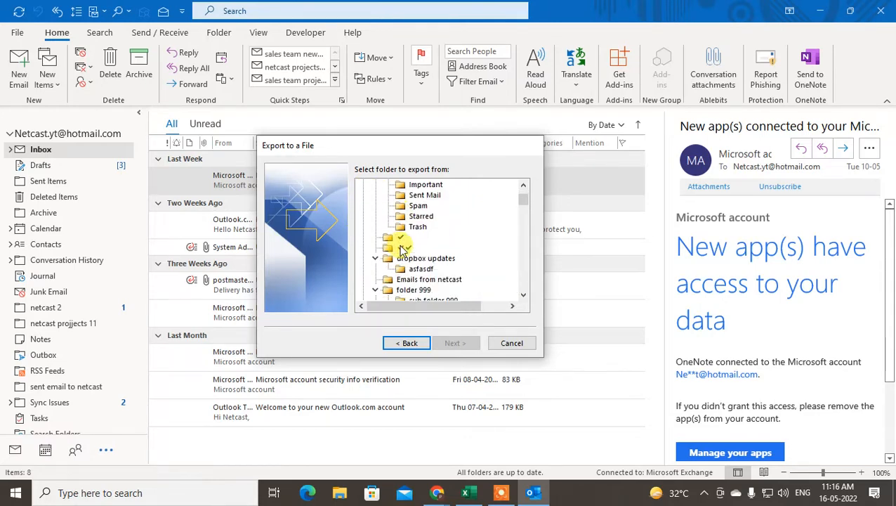
pyautogui.scroll(-6, 422, 250)
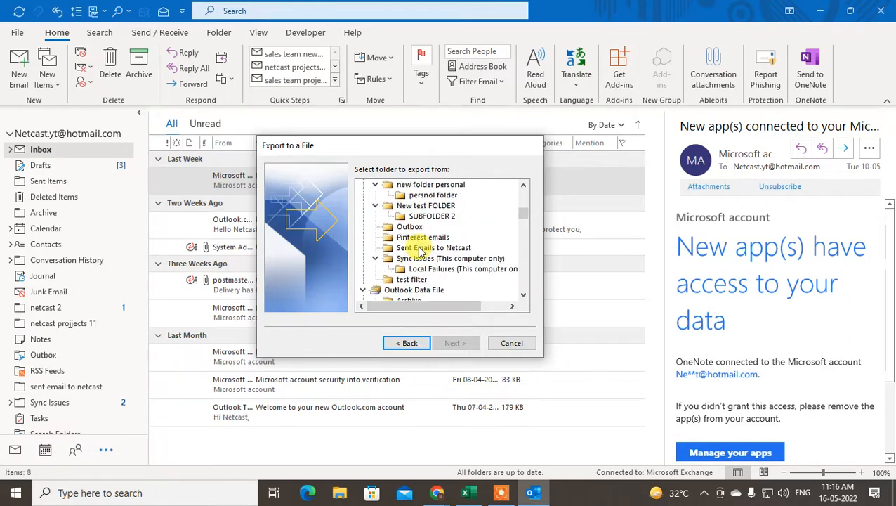
pyautogui.click(411, 280)
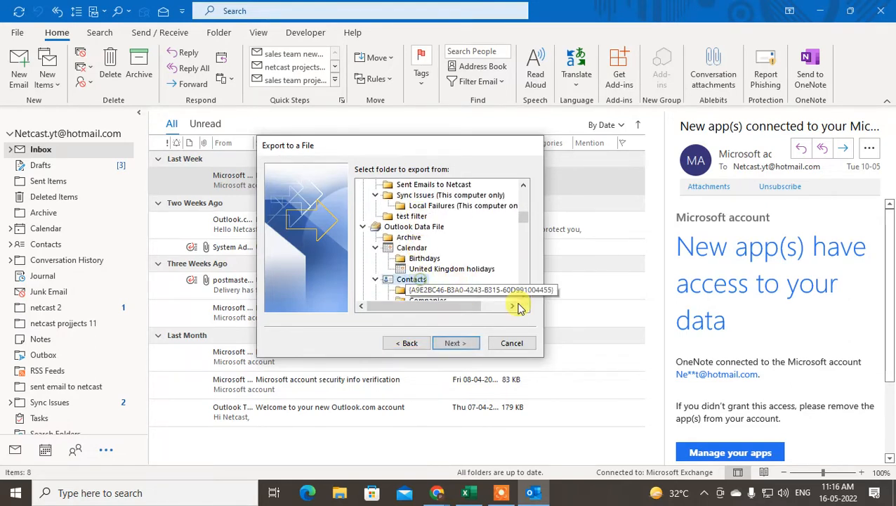
pyautogui.click(455, 343)
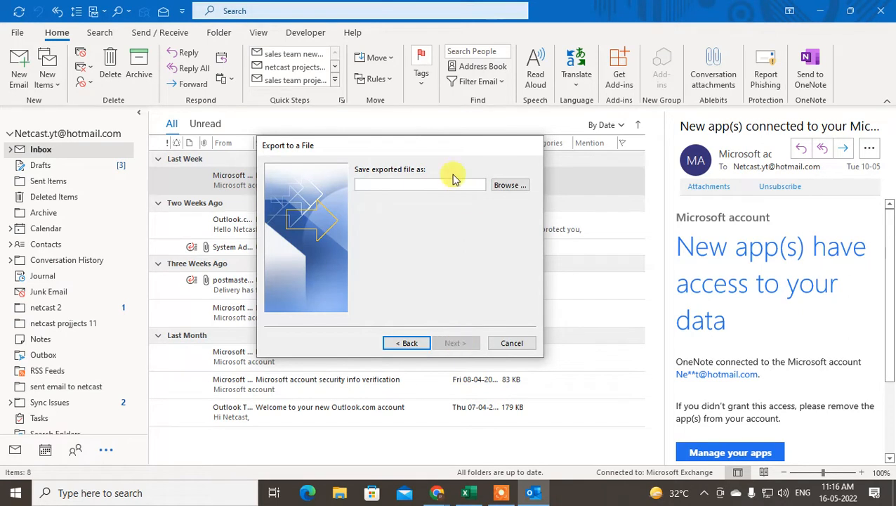
# Create a folder named contacts in Documents and open it as the location for the exported file
pyautogui.click(504, 187)
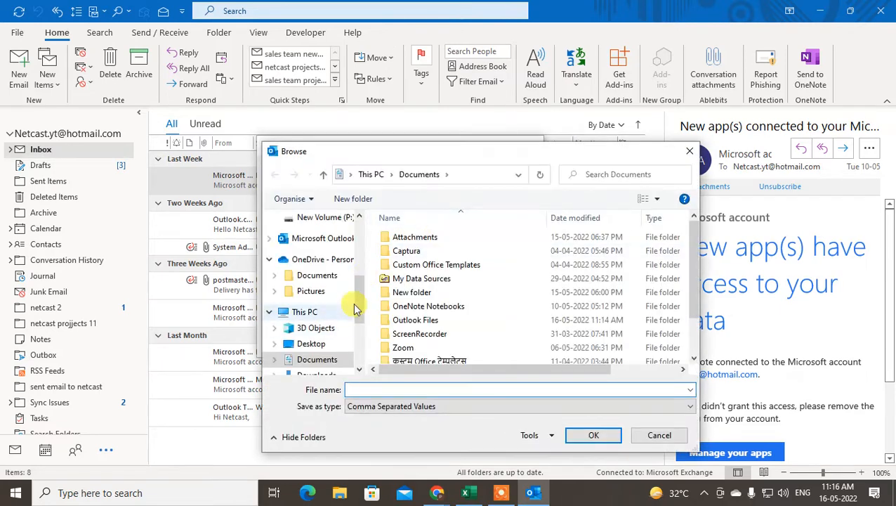
pyautogui.moveTo(360, 292); pyautogui.dragTo(359, 317)
pyautogui.click(324, 301)
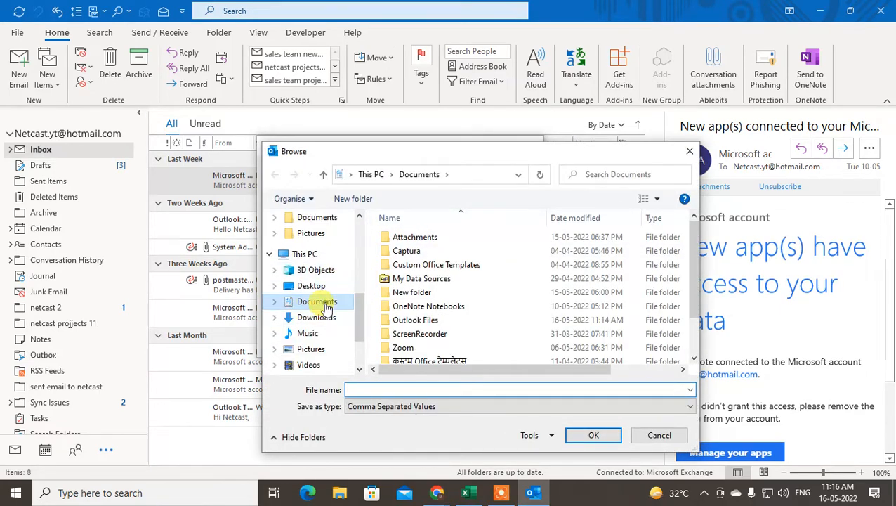
pyautogui.click(354, 198)
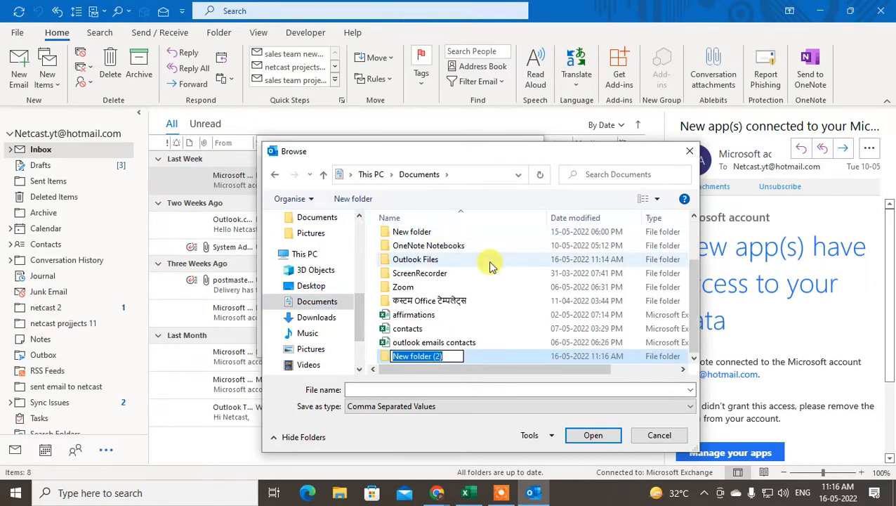
pyautogui.write('contacts')
pyautogui.press('Return')
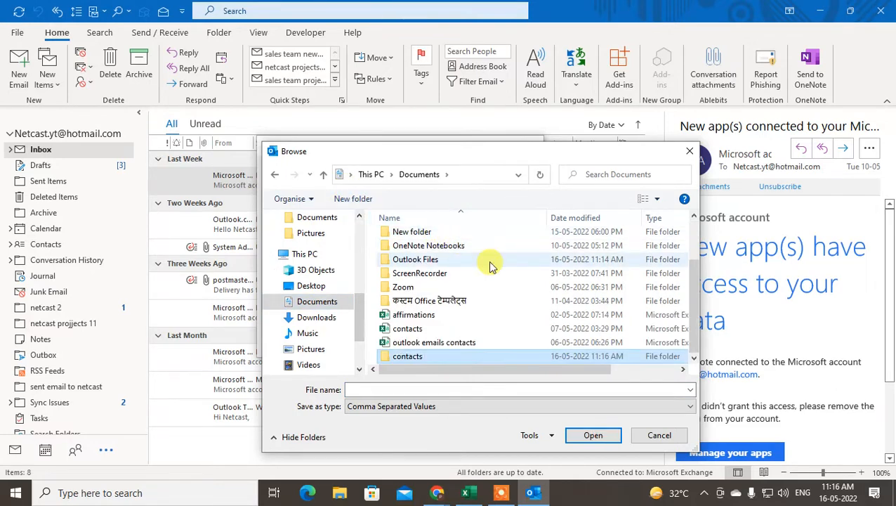
pyautogui.press('Return')
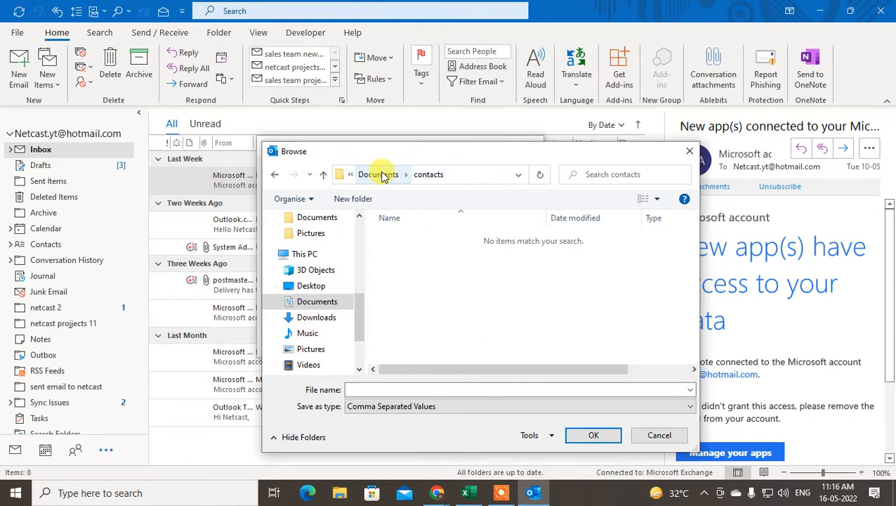
# Name the exported file "contacts from outlook" and accept it as the export destination
pyautogui.click(574, 439)
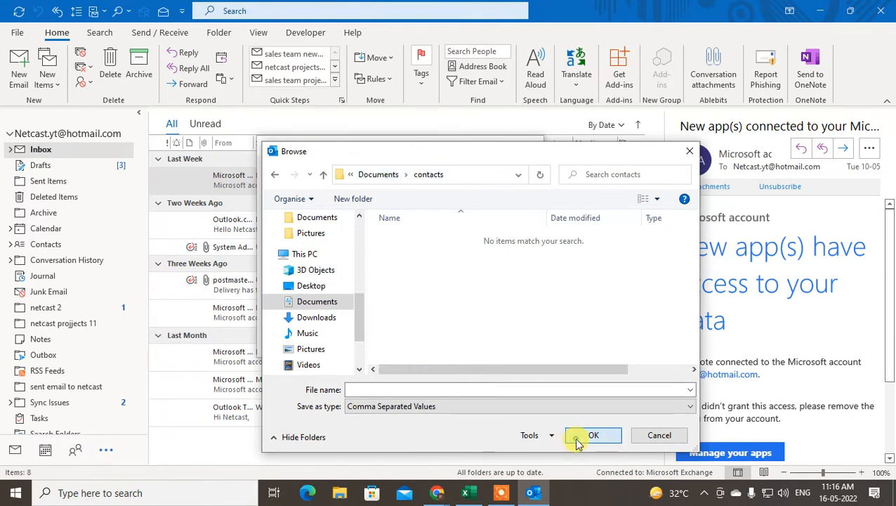
pyautogui.click(392, 391)
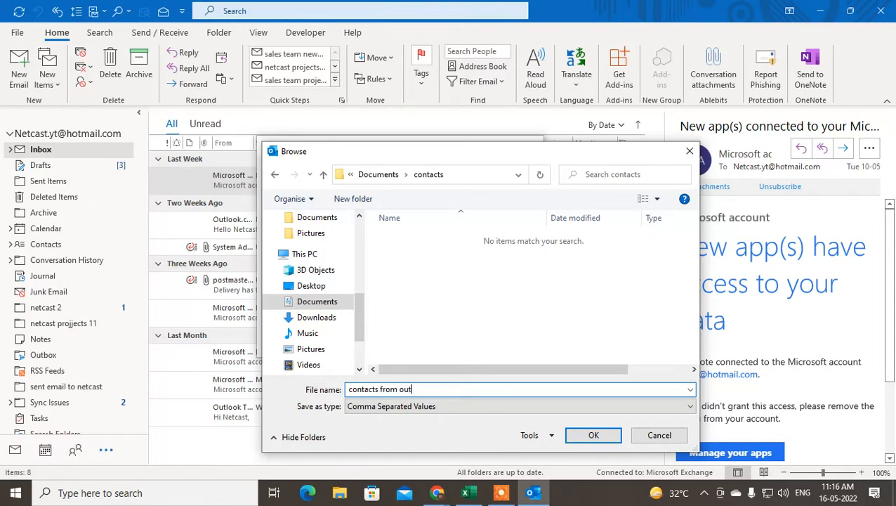
pyautogui.click(594, 435)
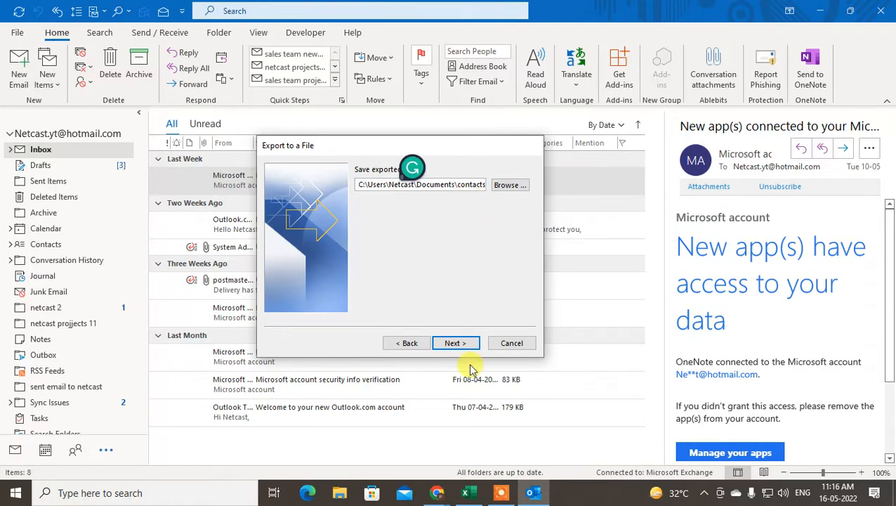
pyautogui.click(456, 342)
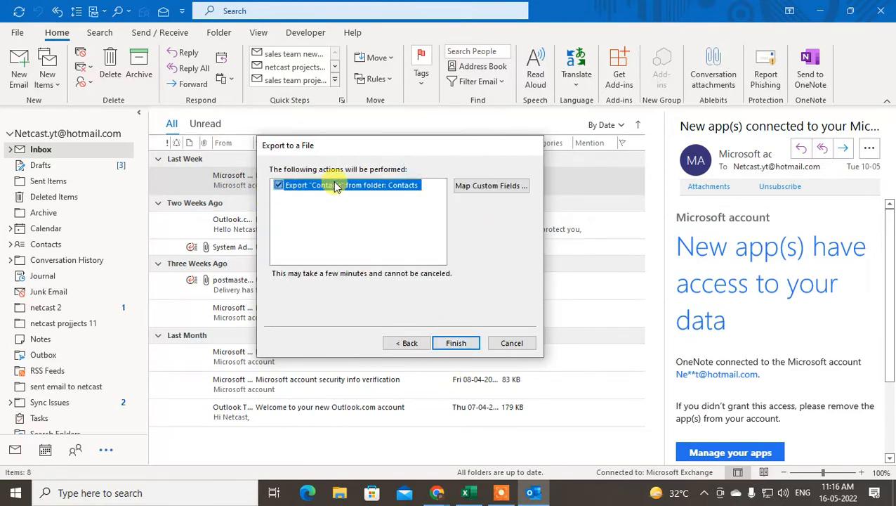
# Examine the custom field mapping between the Outlook contacts and the CSV file, and leave it without making changes
pyautogui.click(496, 187)
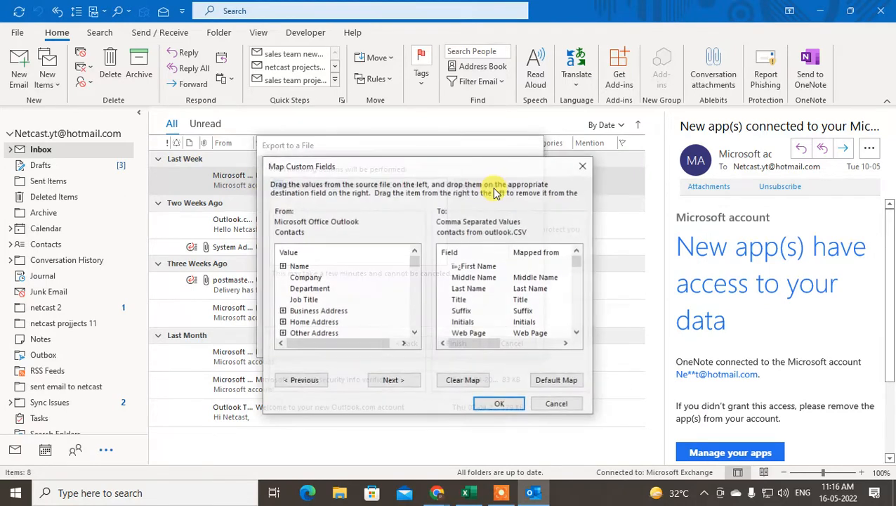
pyautogui.scroll(-2, 376, 278)
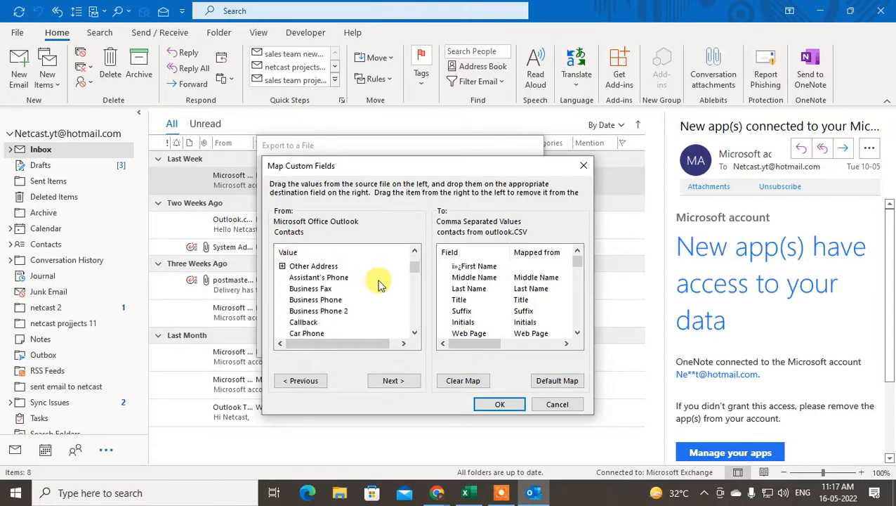
pyautogui.scroll(2, 356, 282)
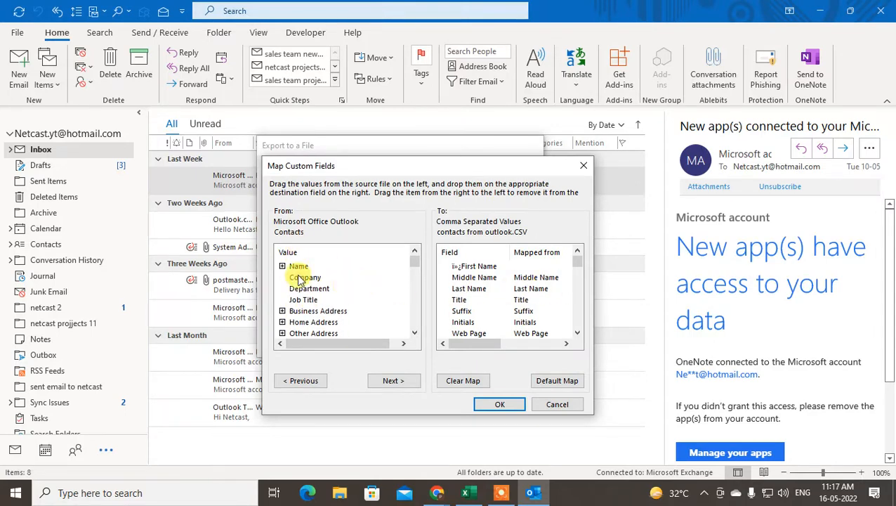
pyautogui.scroll(-2, 469, 281)
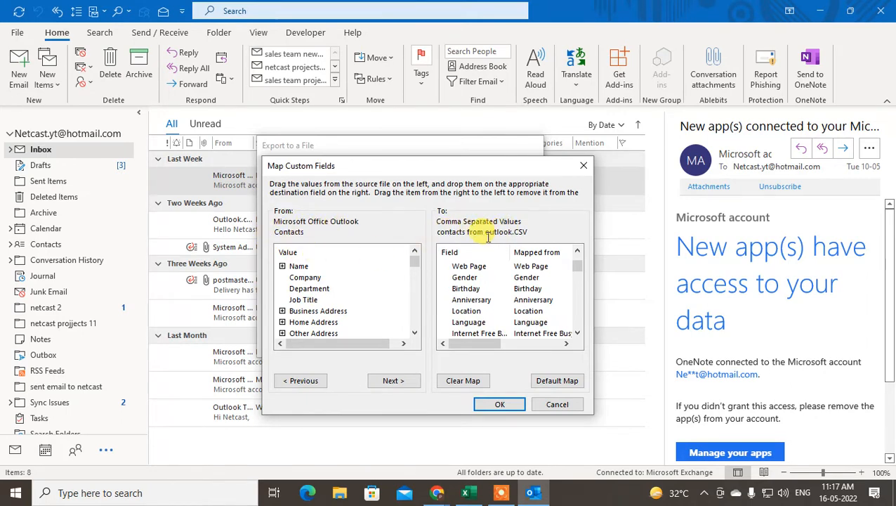
pyautogui.moveTo(519, 232); pyautogui.dragTo(529, 233)
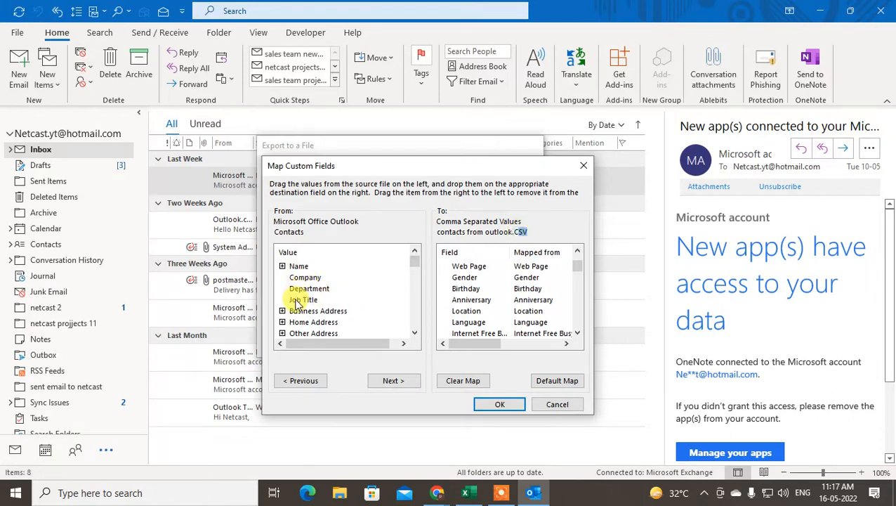
pyautogui.moveTo(298, 301); pyautogui.dragTo(324, 299)
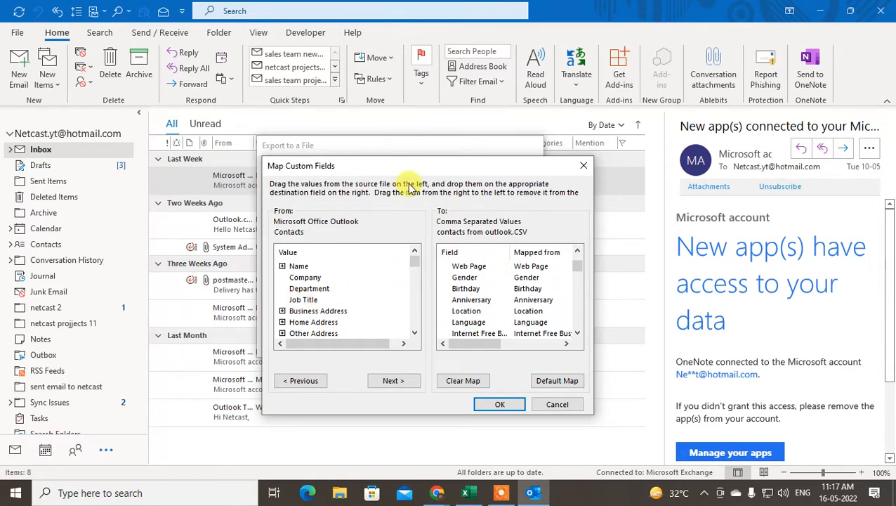
pyautogui.moveTo(411, 169); pyautogui.dragTo(478, 125)
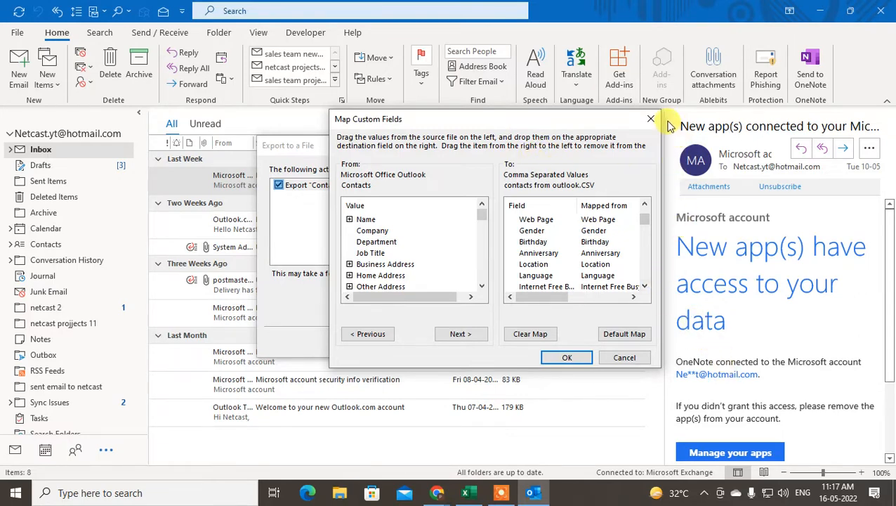
pyautogui.click(624, 357)
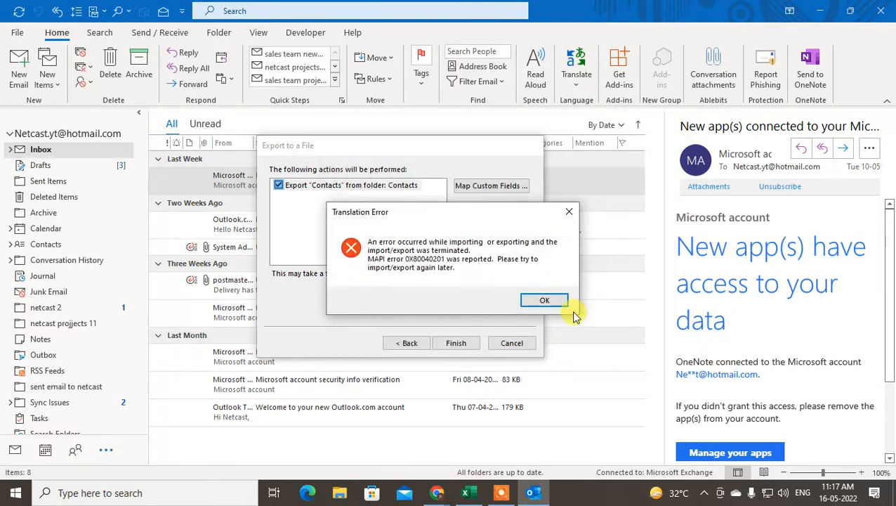
# Try to run the export of the Contacts folder to the CSV file
pyautogui.press('Return')
pyautogui.click(456, 343)
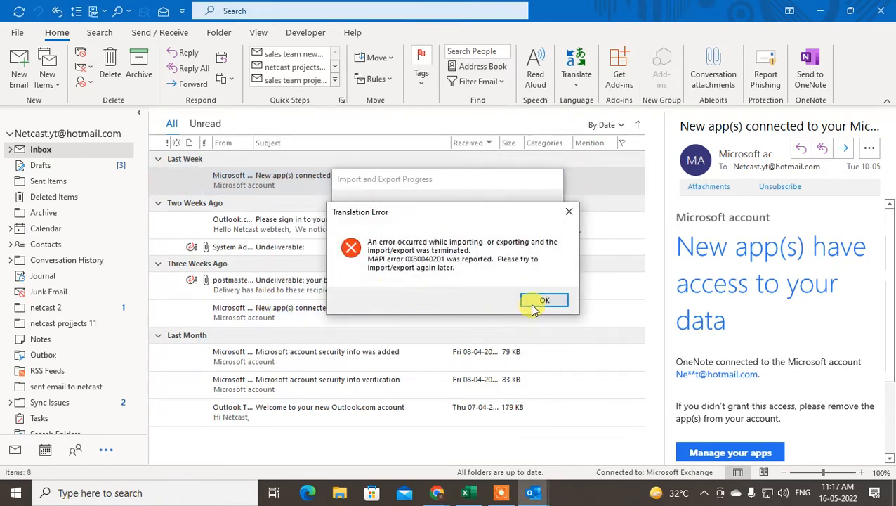
pyautogui.click(545, 301)
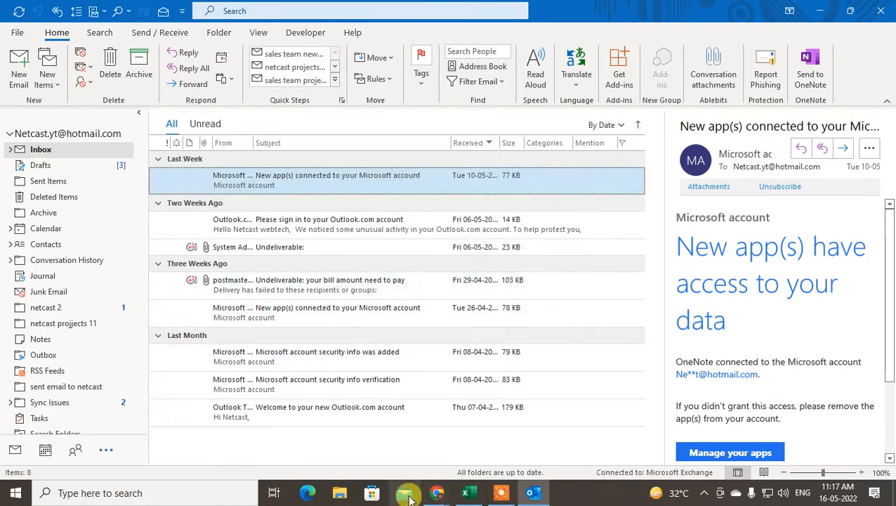
# Switch to File Explorer, check the contacts folder in Documents for the exported file, and return to Documents
pyautogui.click(340, 494)
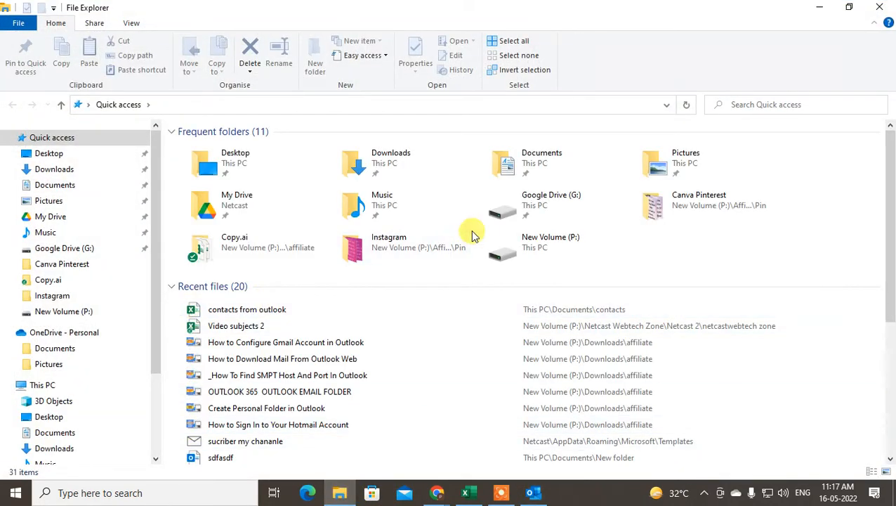
pyautogui.click(77, 189)
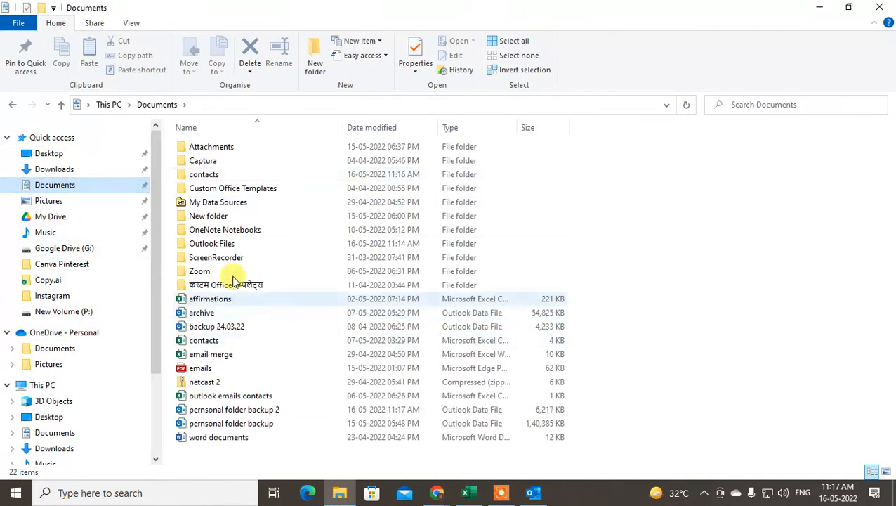
pyautogui.doubleClick(206, 174)
pyautogui.click(13, 105)
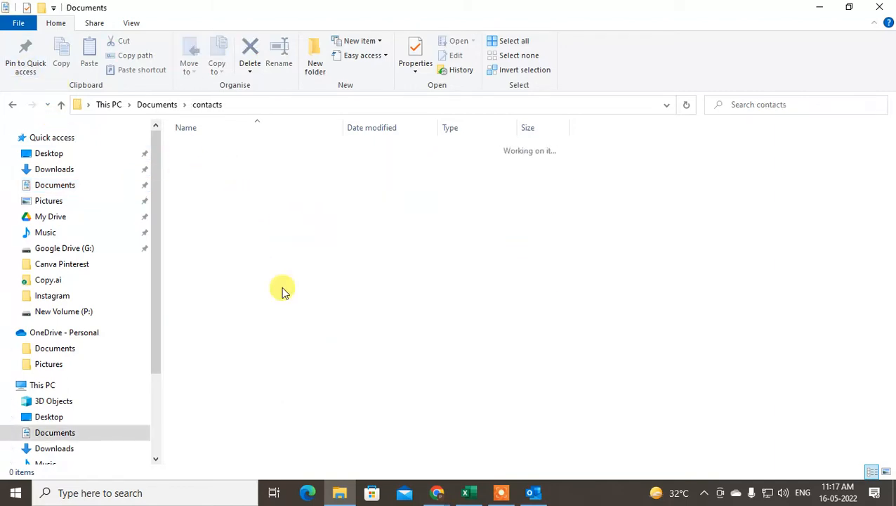
# Move the "outlook emails contacts" file from Documents into the contacts folder
pyautogui.click(207, 342)
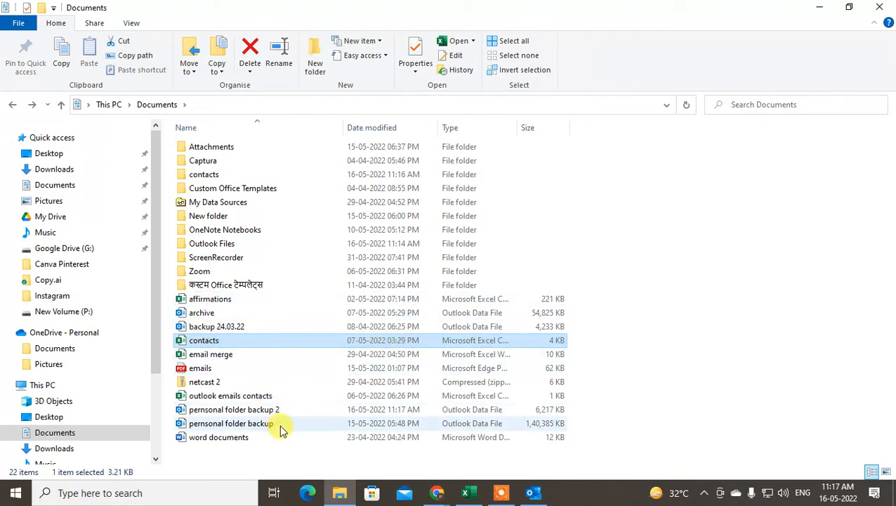
pyautogui.click(255, 397)
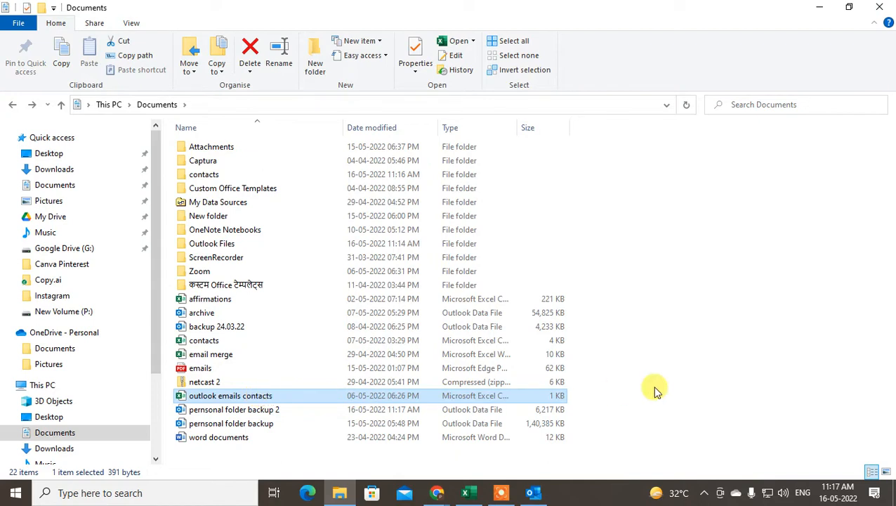
pyautogui.hotkey('ctrl', 'x')
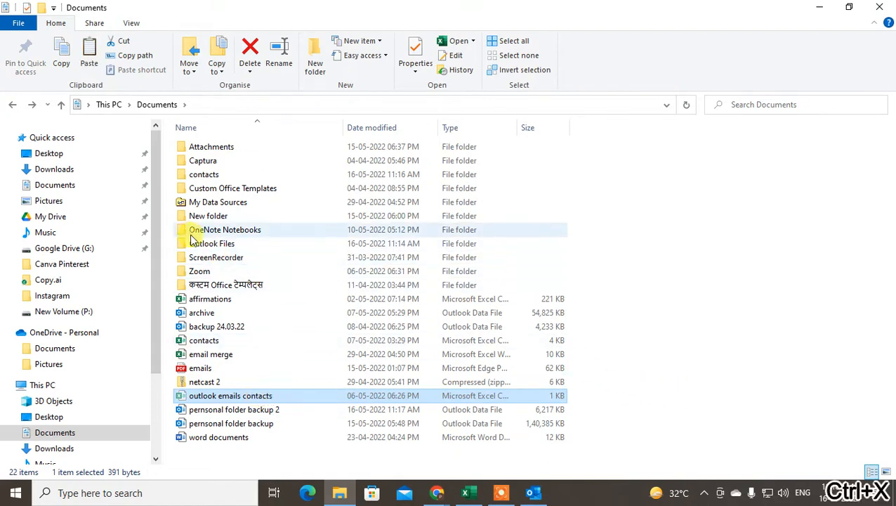
pyautogui.doubleClick(216, 175)
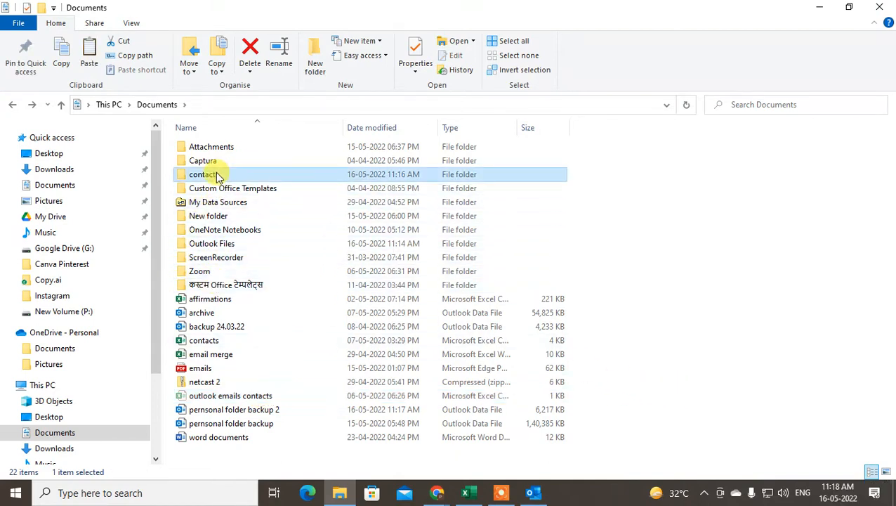
pyautogui.hotkey('ctrl', 'v')
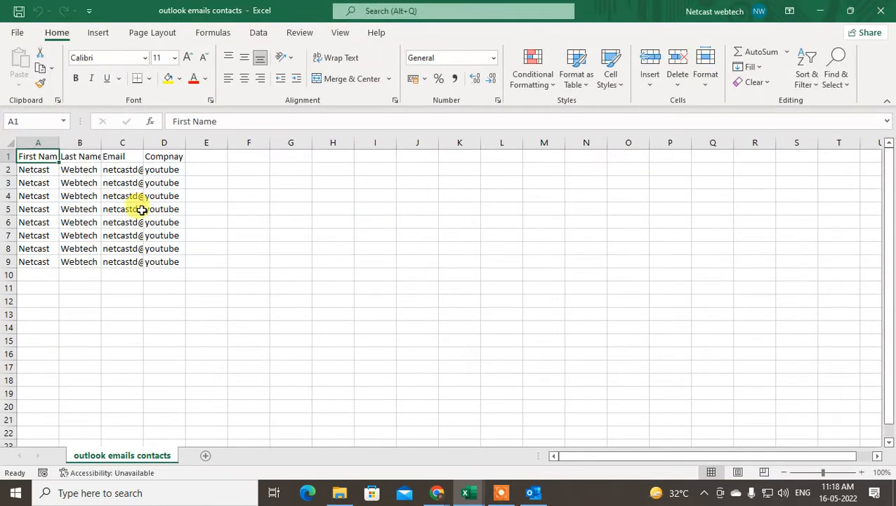
# Examine the contact rows and the first name, last name, email and company headers in the "outlook emails contacts" file in Excel
pyautogui.click(78, 183)
pyautogui.moveTo(33, 170); pyautogui.dragTo(123, 249)
pyautogui.click(43, 144)
pyautogui.click(85, 156)
pyautogui.click(123, 156)
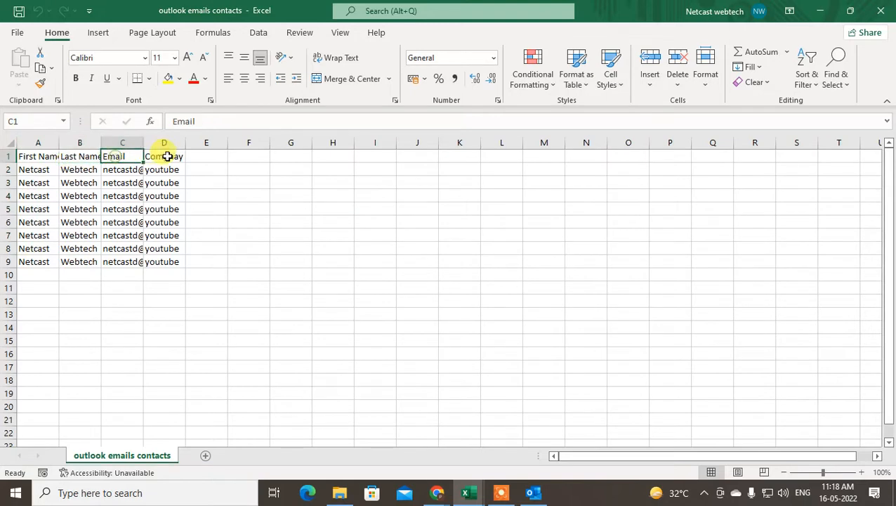
pyautogui.click(164, 156)
# Fit columns A to C to their contents to read the entries in full, and close the file without saving
pyautogui.doubleClick(141, 138)
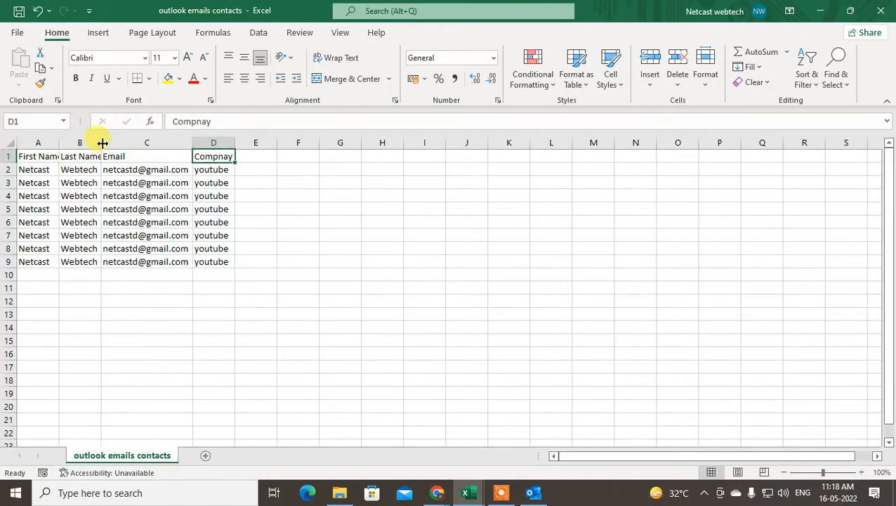
pyautogui.doubleClick(101, 142)
pyautogui.doubleClick(60, 143)
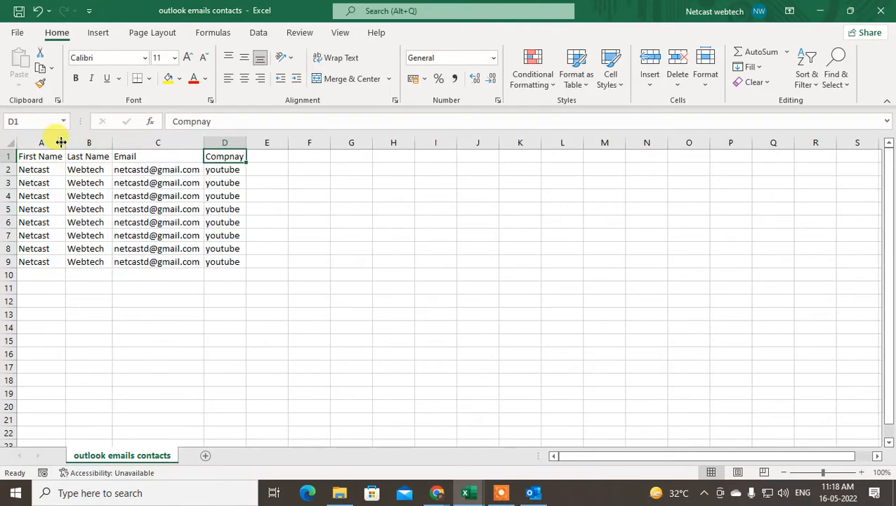
pyautogui.click(881, 11)
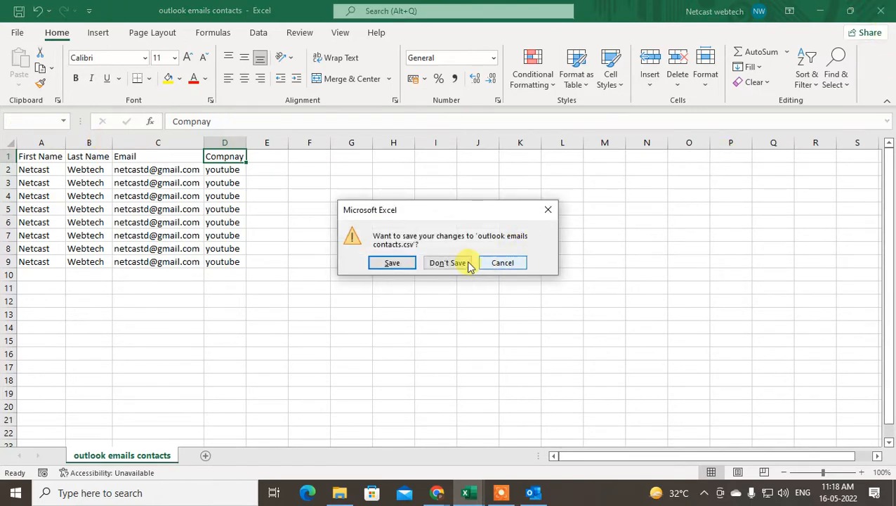
pyautogui.click(468, 265)
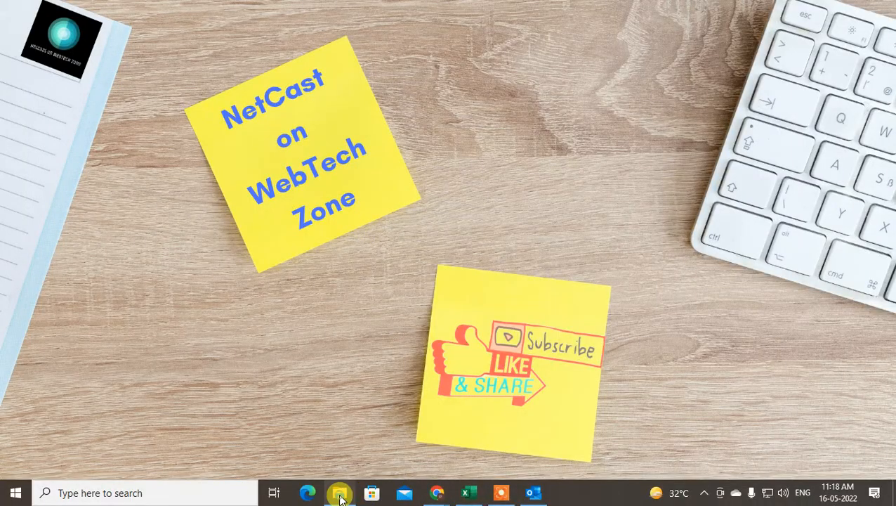
# Return to the contacts folder and check the file type of "outlook emails contacts" in its properties
pyautogui.click(340, 497)
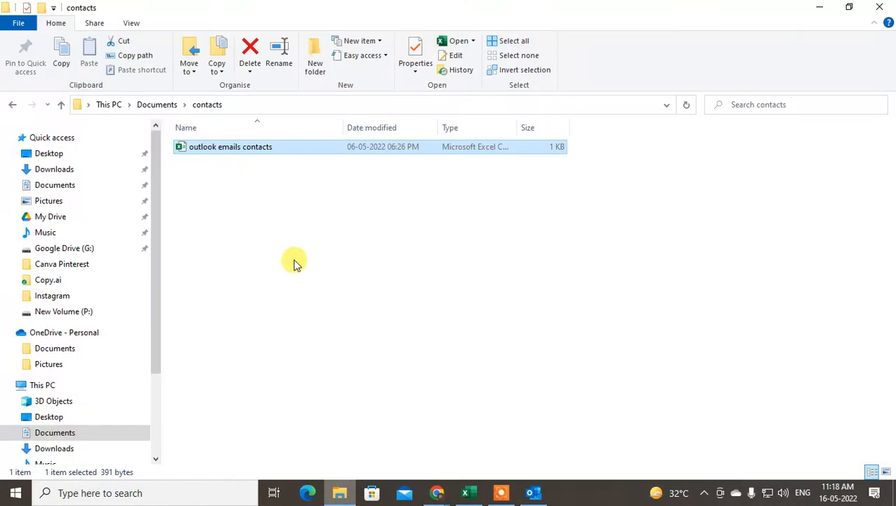
pyautogui.rightClick(239, 147)
pyautogui.click(288, 449)
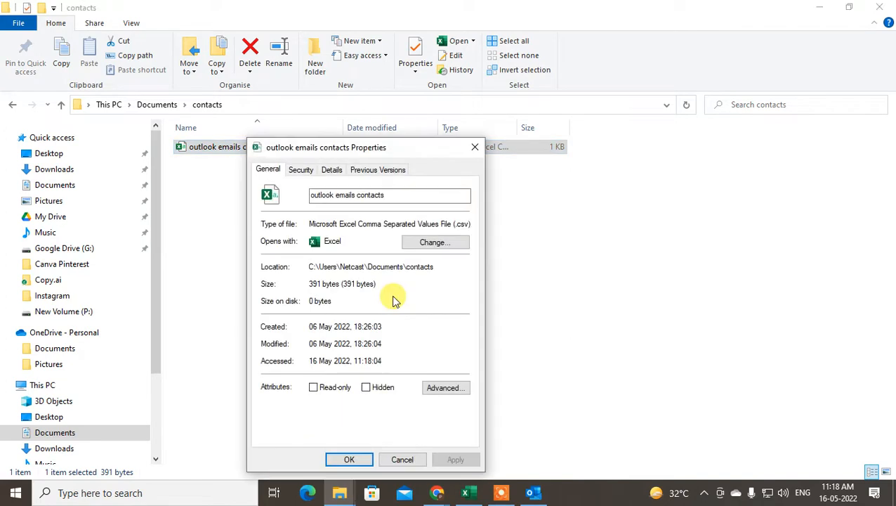
pyautogui.moveTo(462, 224); pyautogui.dragTo(490, 223)
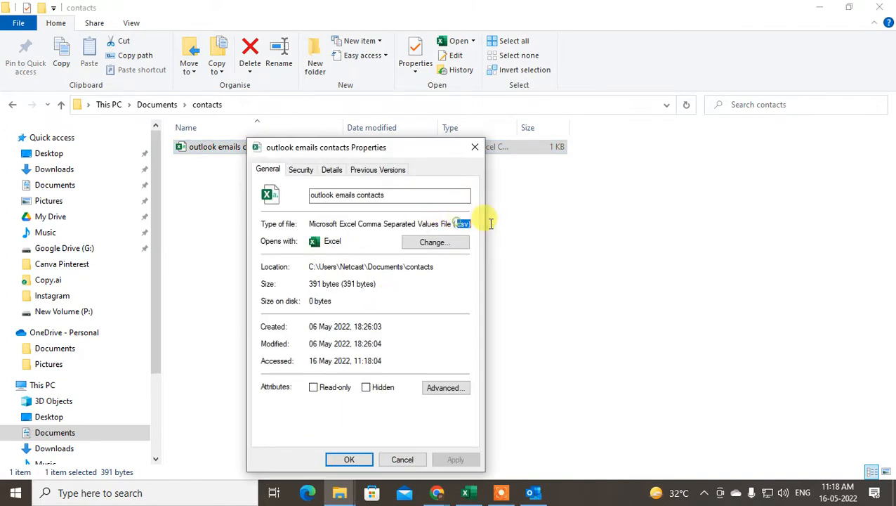
pyautogui.click(474, 147)
pyautogui.click(323, 230)
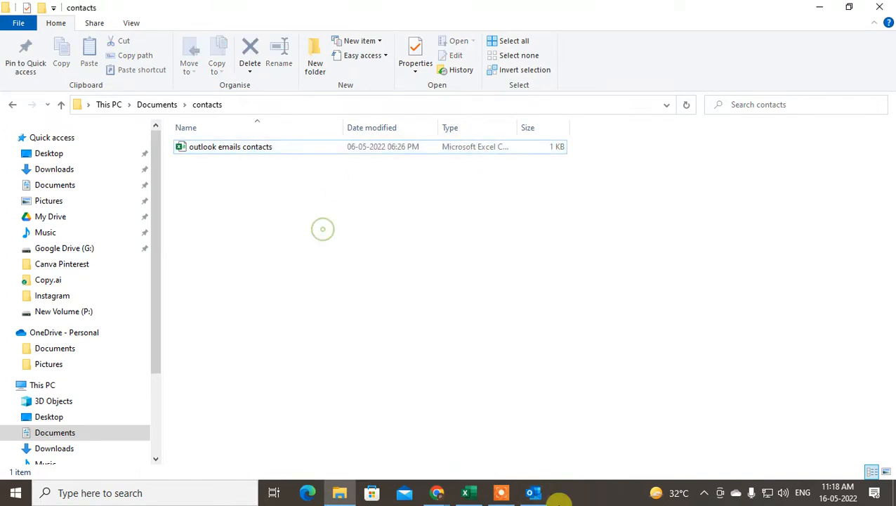
# Switch to Outlook and start an import from another program or file, with Comma Separated Values as the file type
pyautogui.click(536, 494)
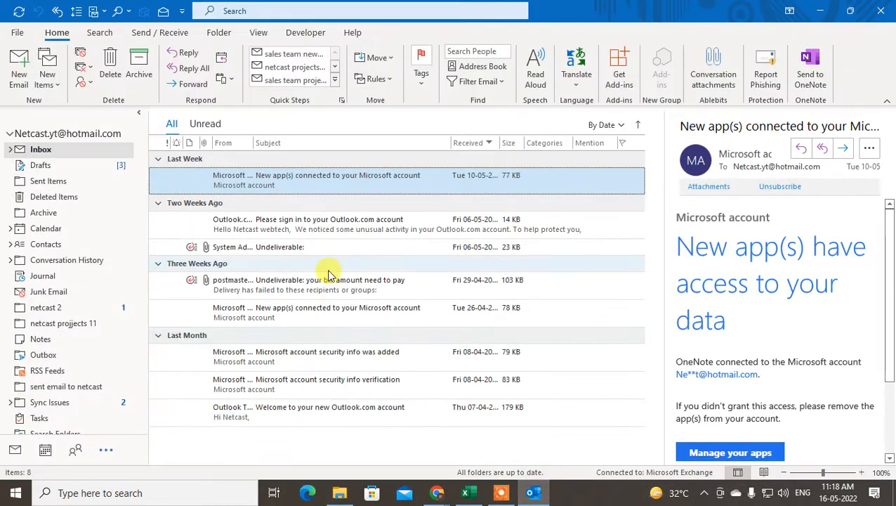
pyautogui.click(17, 35)
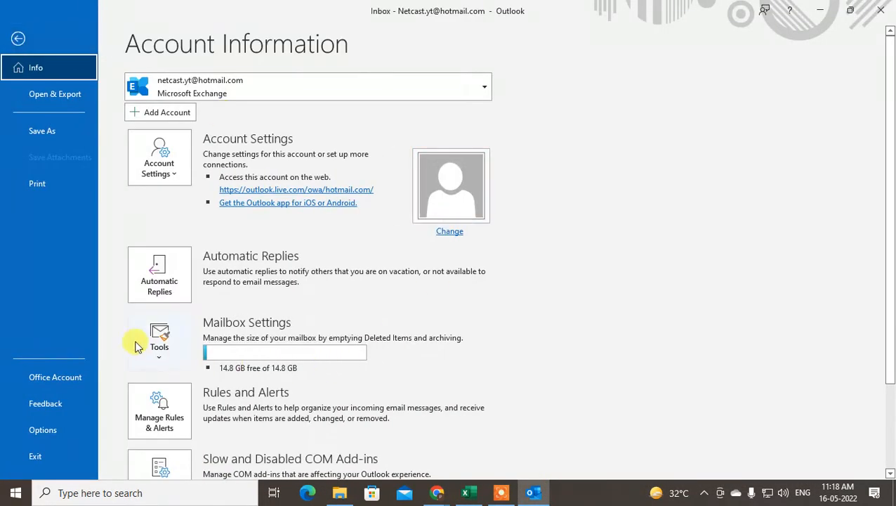
pyautogui.click(63, 92)
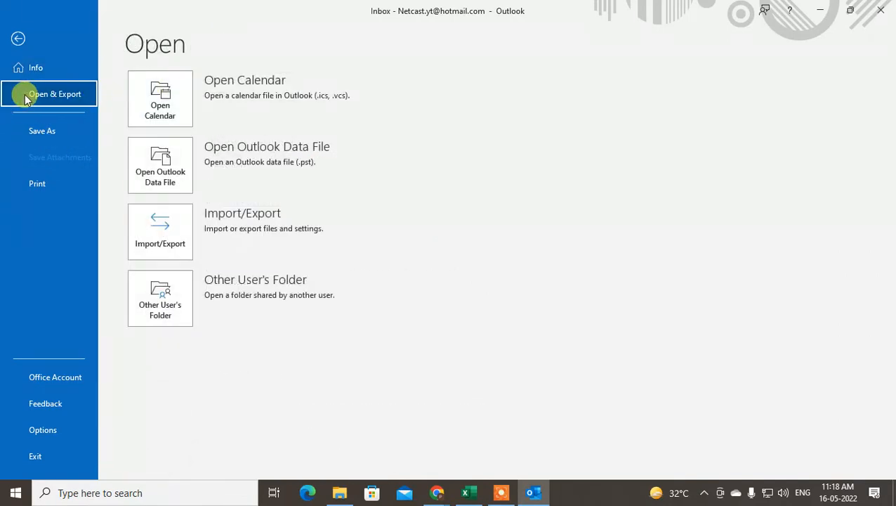
pyautogui.click(169, 239)
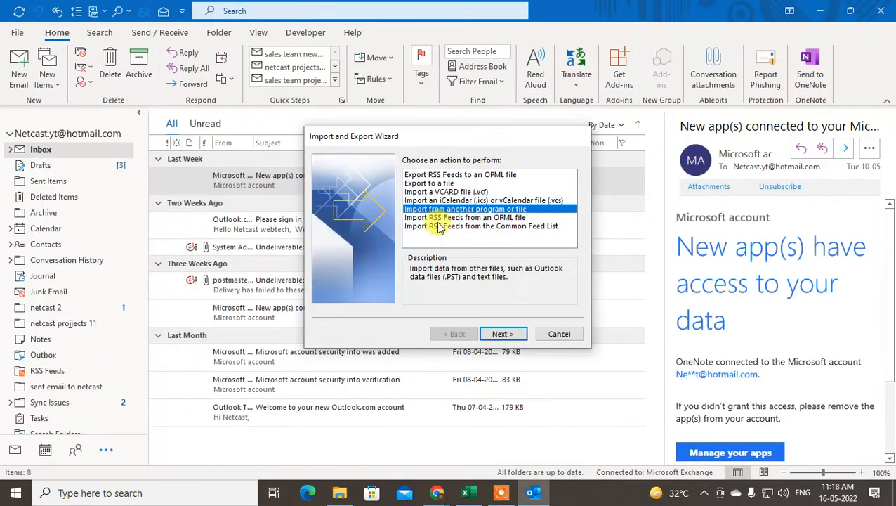
pyautogui.click(448, 218)
pyautogui.click(421, 209)
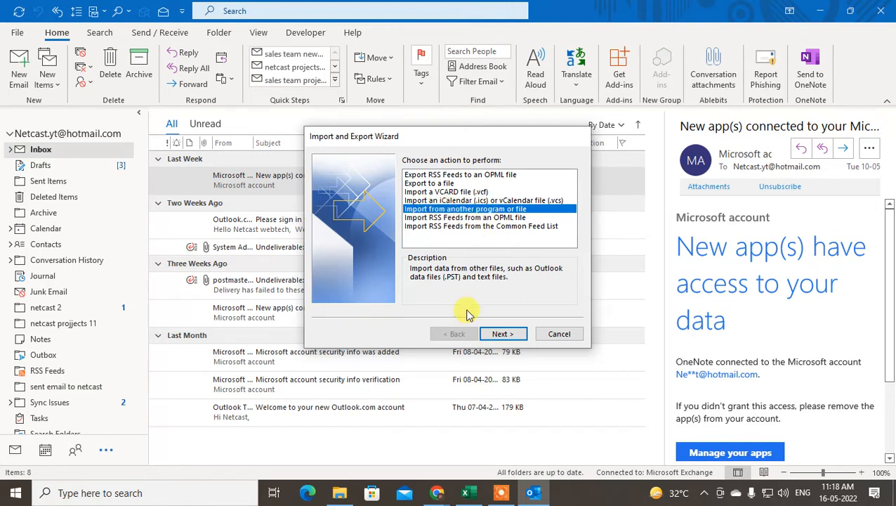
pyautogui.click(497, 335)
pyautogui.click(434, 175)
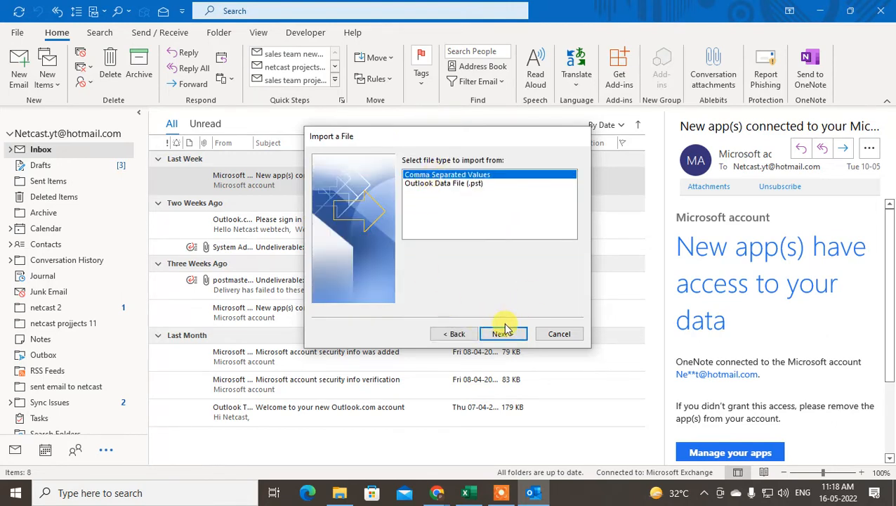
pyautogui.click(505, 332)
# Choose "outlook emails contacts" from the contacts folder in Documents as the file to import, with duplicate items not imported
pyautogui.click(555, 175)
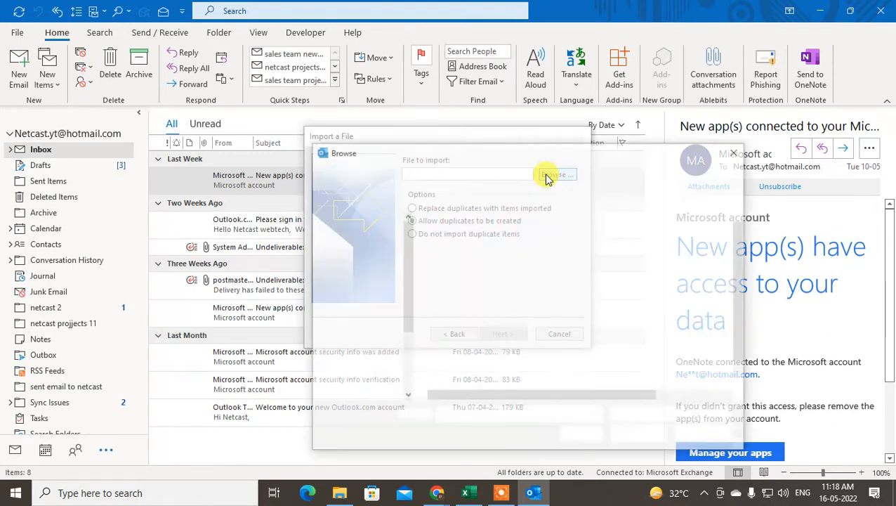
pyautogui.scroll(-1, 482, 358)
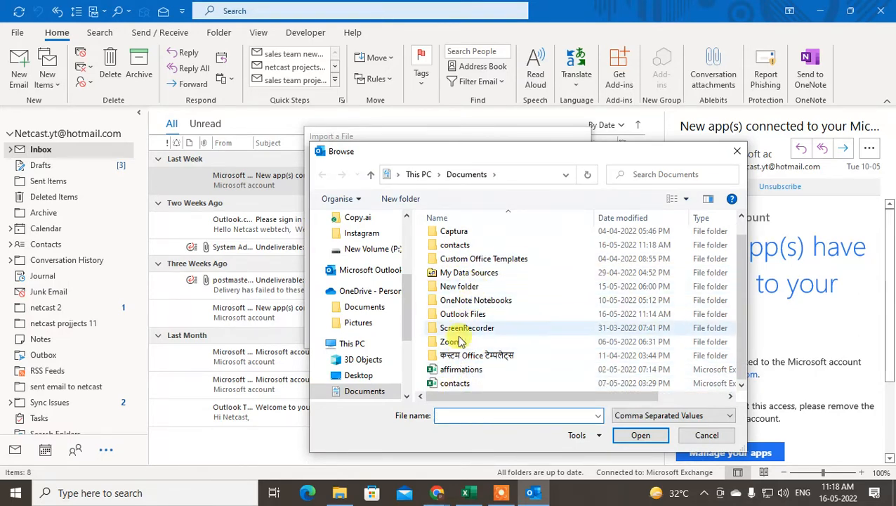
pyautogui.doubleClick(455, 245)
pyautogui.doubleClick(453, 236)
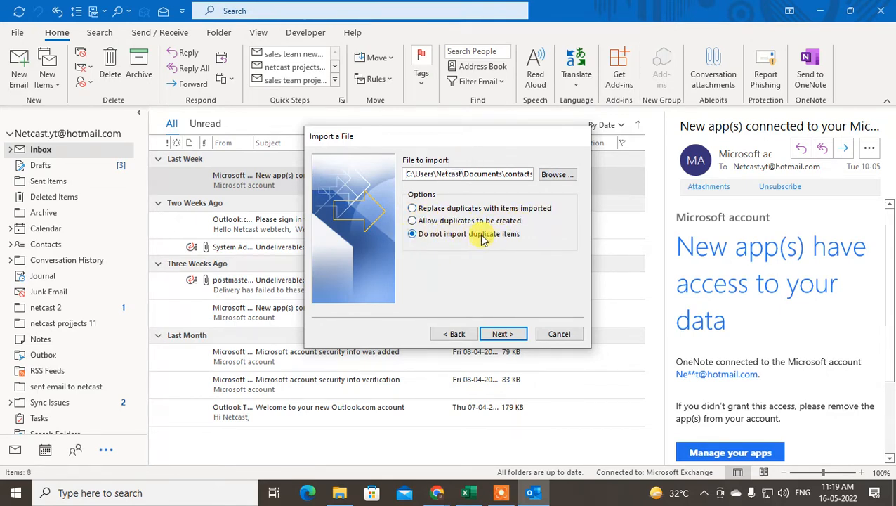
pyautogui.click(505, 334)
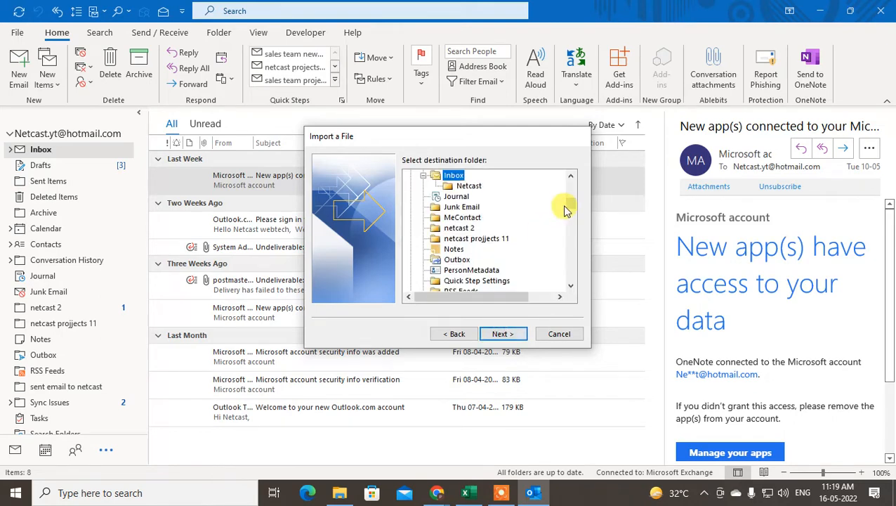
# Set the Contacts folder under Outlook Data File as the destination folder for the import
pyautogui.scroll(-4, 570, 203)
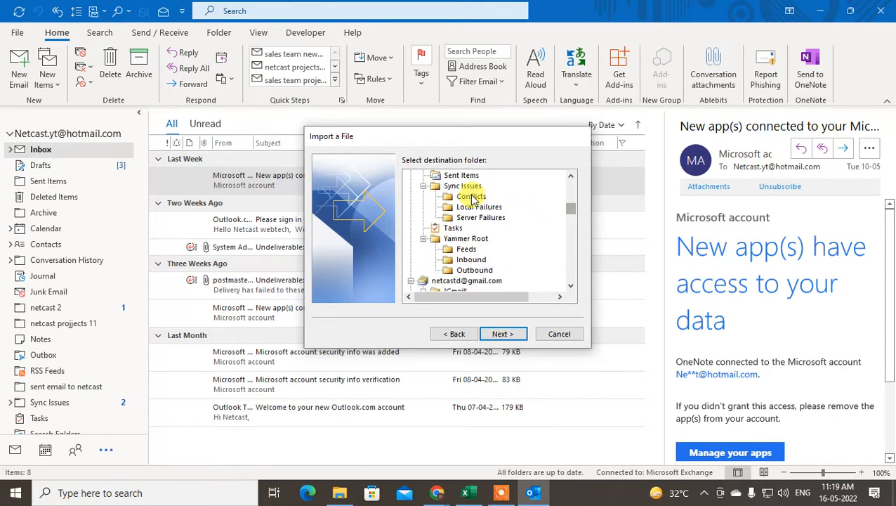
pyautogui.click(570, 285)
pyautogui.click(570, 285)
pyautogui.click(570, 286)
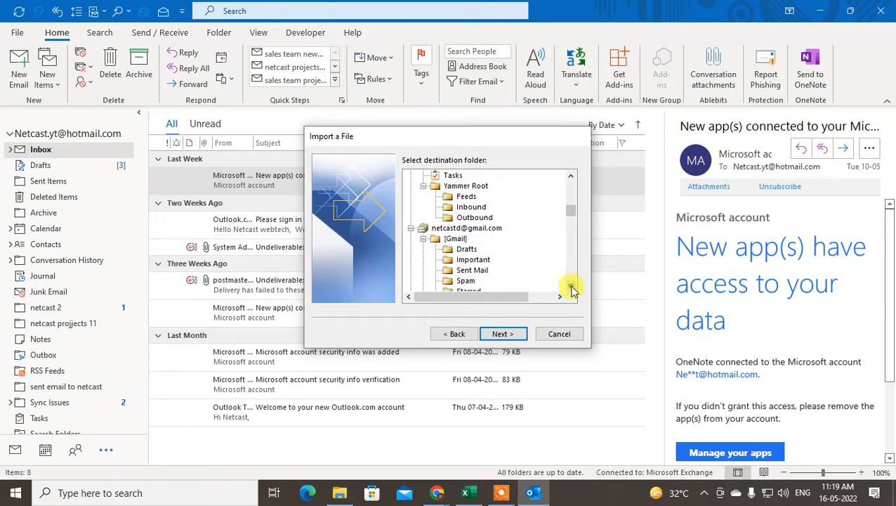
pyautogui.click(571, 285)
pyautogui.click(570, 287)
pyautogui.click(571, 286)
pyautogui.click(571, 287)
pyautogui.click(571, 287)
pyautogui.click(570, 287)
pyautogui.click(571, 286)
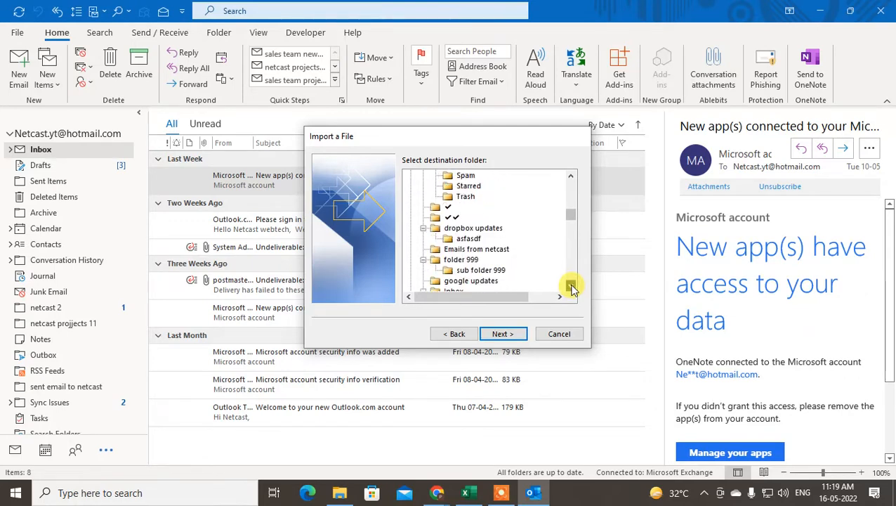
pyautogui.click(570, 287)
pyautogui.click(571, 287)
pyautogui.click(570, 287)
pyautogui.click(571, 286)
pyautogui.click(570, 286)
pyautogui.click(570, 286)
pyautogui.click(571, 286)
pyautogui.click(571, 287)
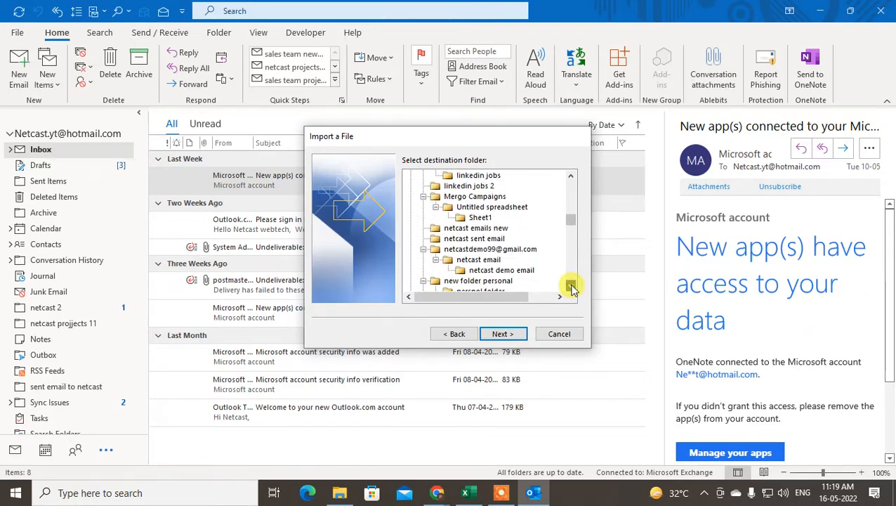
pyautogui.click(571, 287)
pyautogui.click(570, 287)
pyautogui.click(570, 287)
pyautogui.click(570, 287)
pyautogui.click(571, 286)
pyautogui.click(570, 287)
pyautogui.click(570, 287)
pyautogui.click(570, 286)
pyautogui.click(570, 286)
pyautogui.click(570, 285)
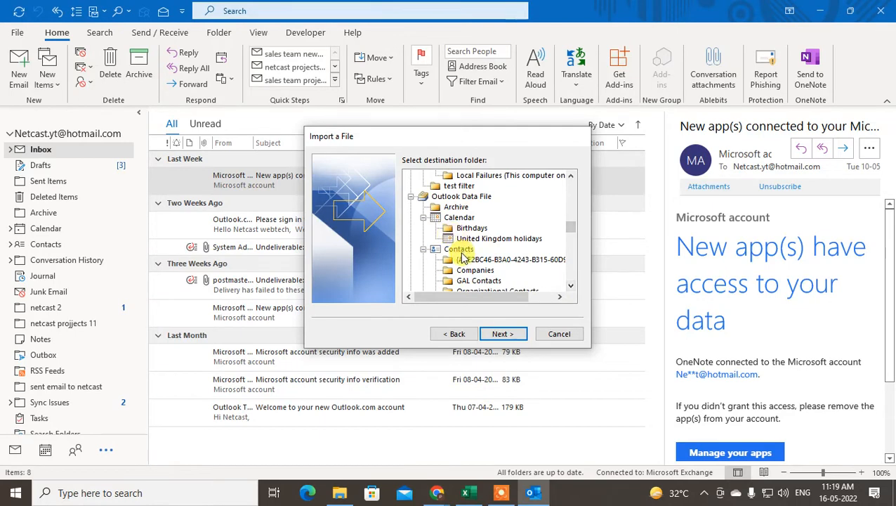
pyautogui.click(460, 250)
pyautogui.click(503, 335)
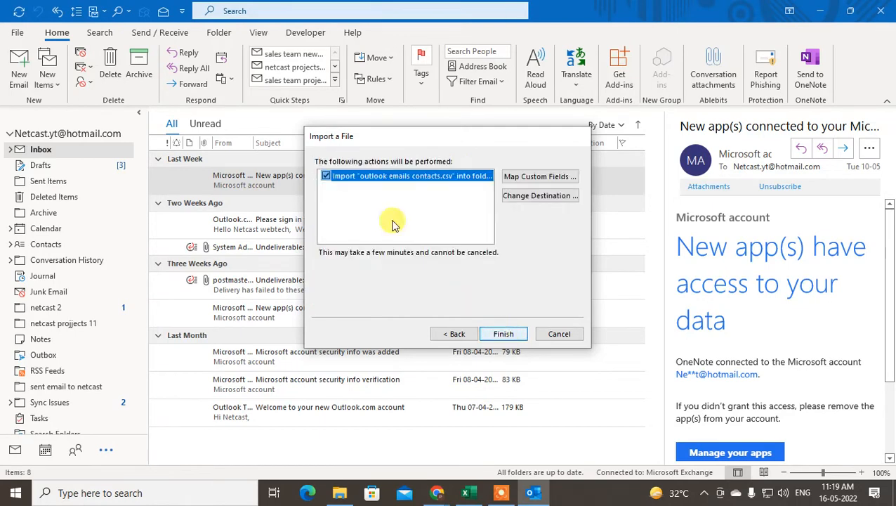
# Open the custom field mapping for the CSV import and map the First Name value to the Name field
pyautogui.click(558, 177)
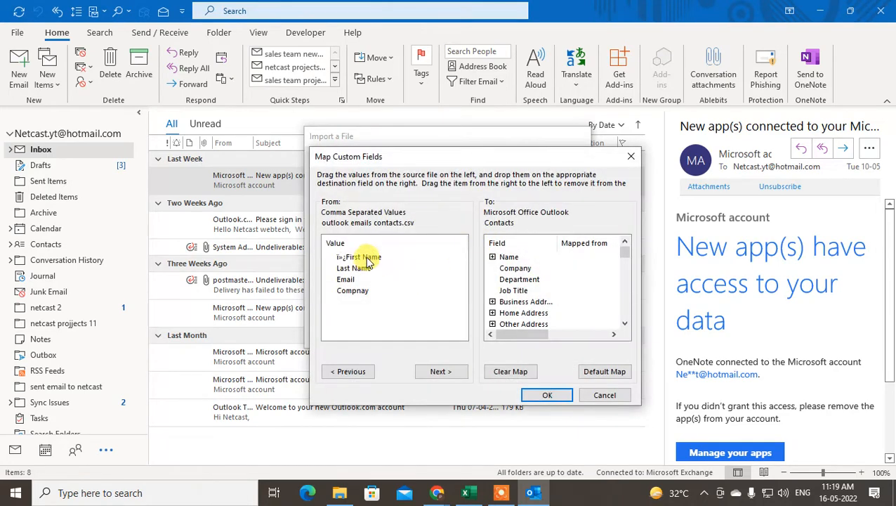
pyautogui.click(368, 258)
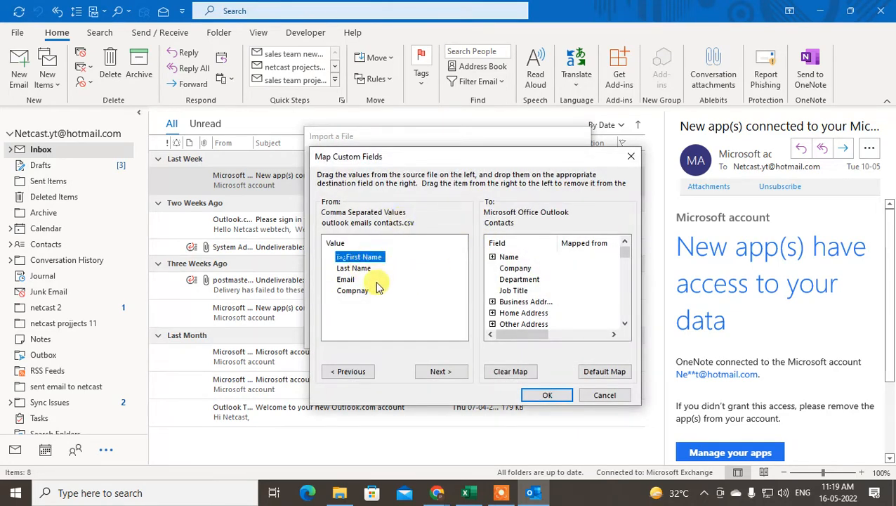
pyautogui.click(353, 290)
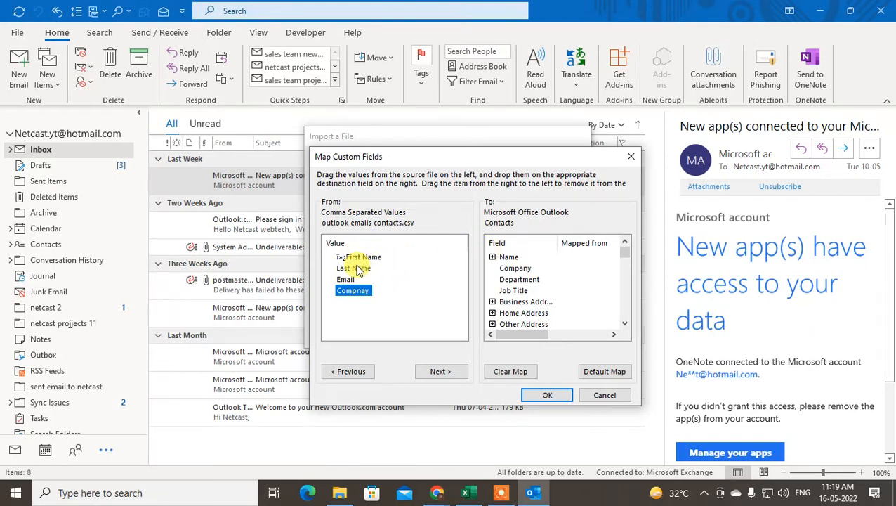
pyautogui.click(358, 257)
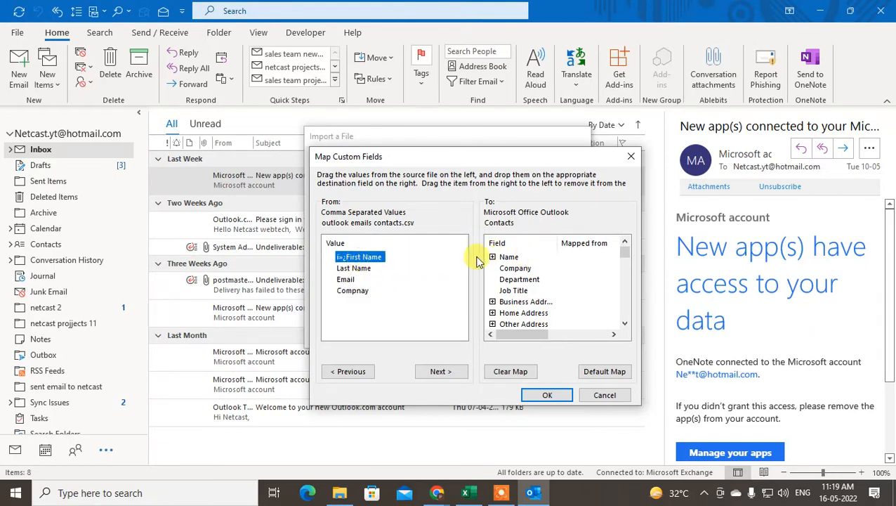
pyautogui.moveTo(362, 257); pyautogui.dragTo(511, 257)
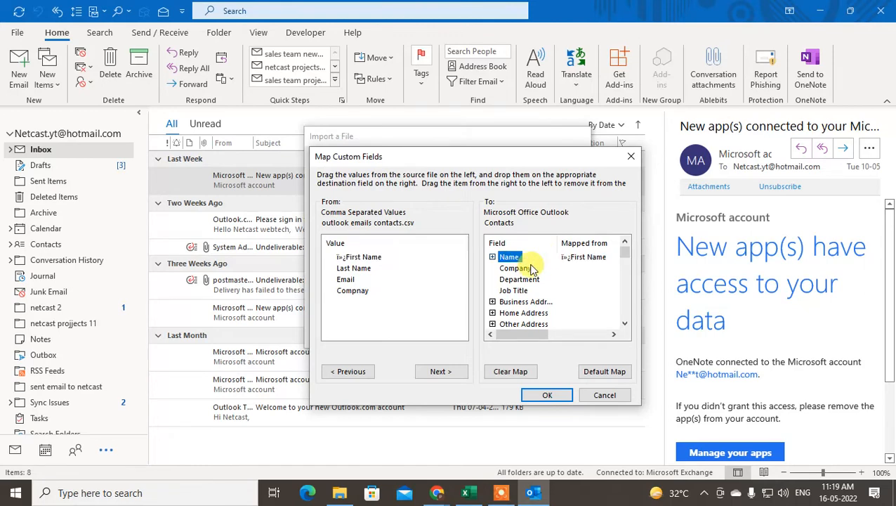
# Check the available destination fields for the Email value, accept the field mapping and try to run the import of "outlook emails contacts.csv"
pyautogui.scroll(-1, 533, 270)
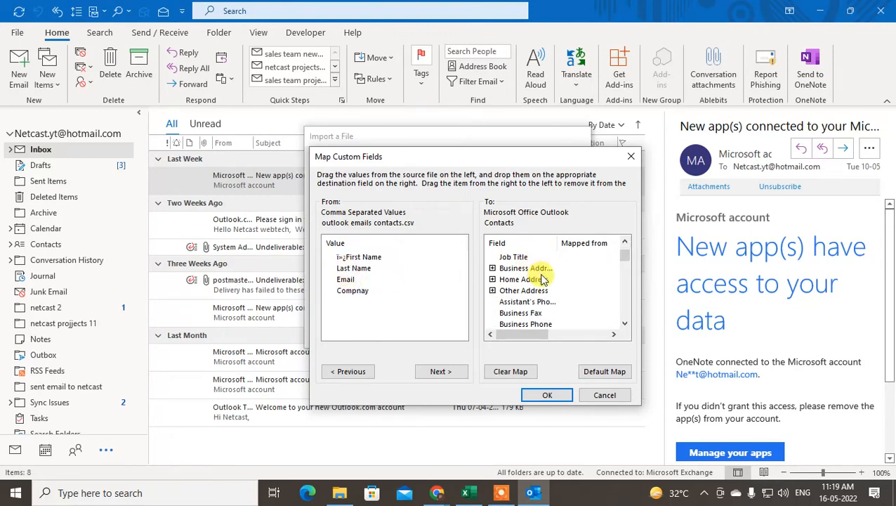
pyautogui.scroll(1, 541, 274)
pyautogui.click(344, 280)
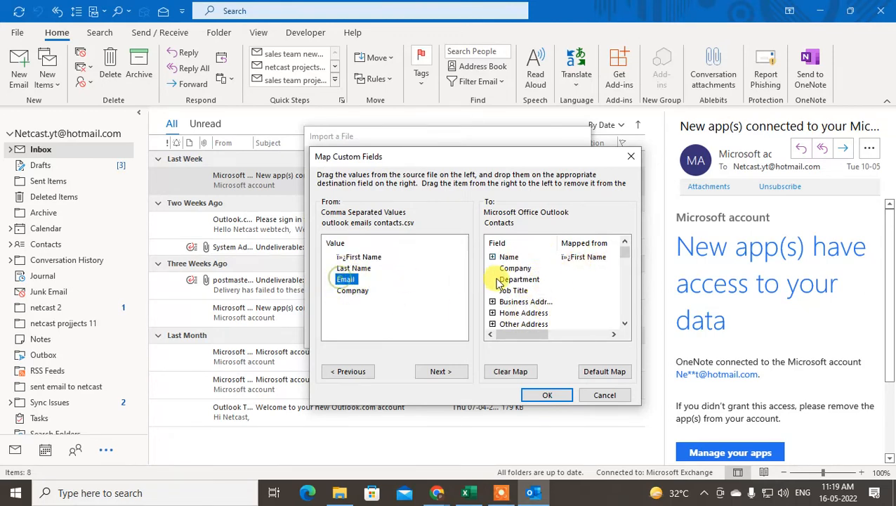
pyautogui.scroll(-4, 544, 288)
pyautogui.scroll(-4, 521, 301)
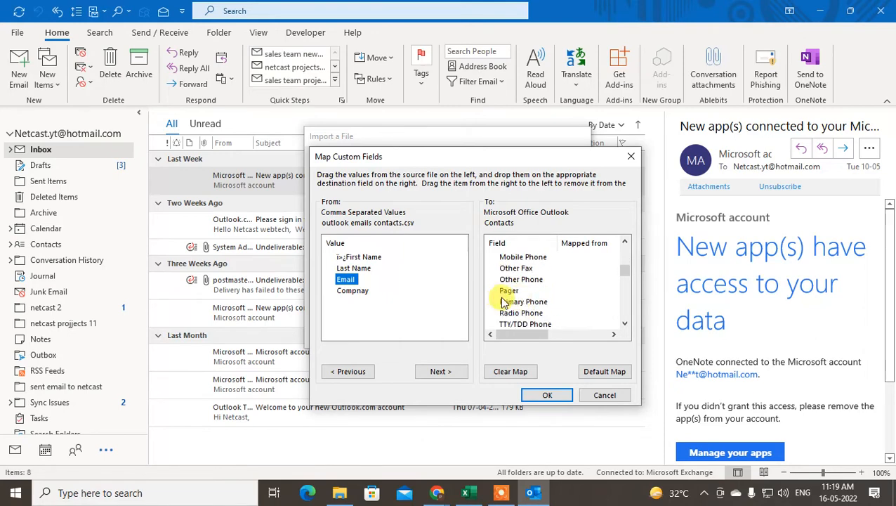
pyautogui.click(547, 396)
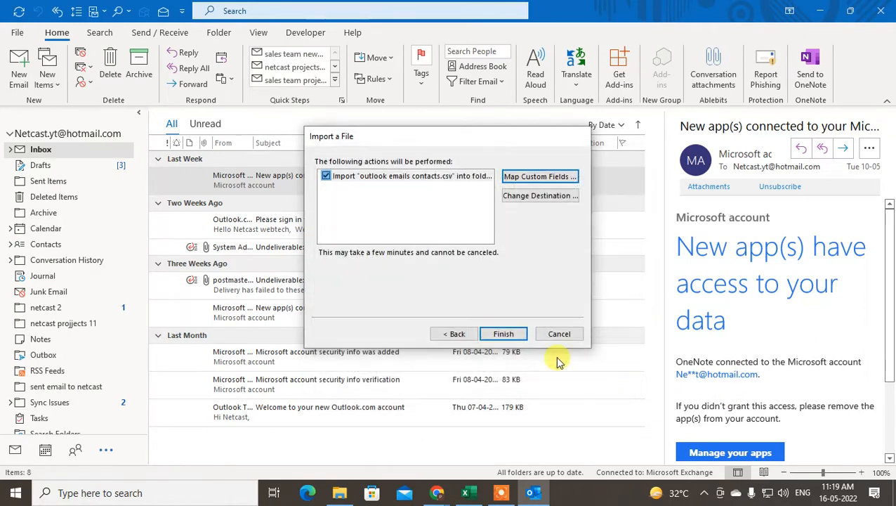
pyautogui.click(495, 334)
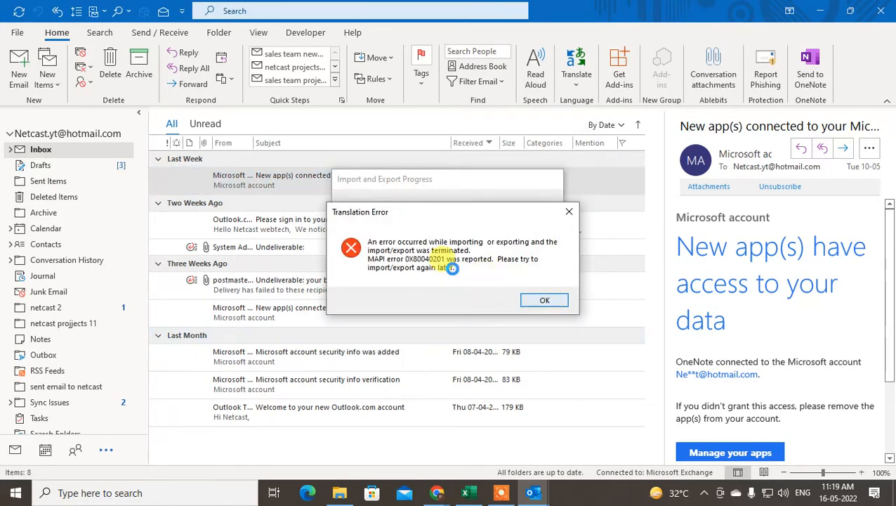
pyautogui.click(545, 300)
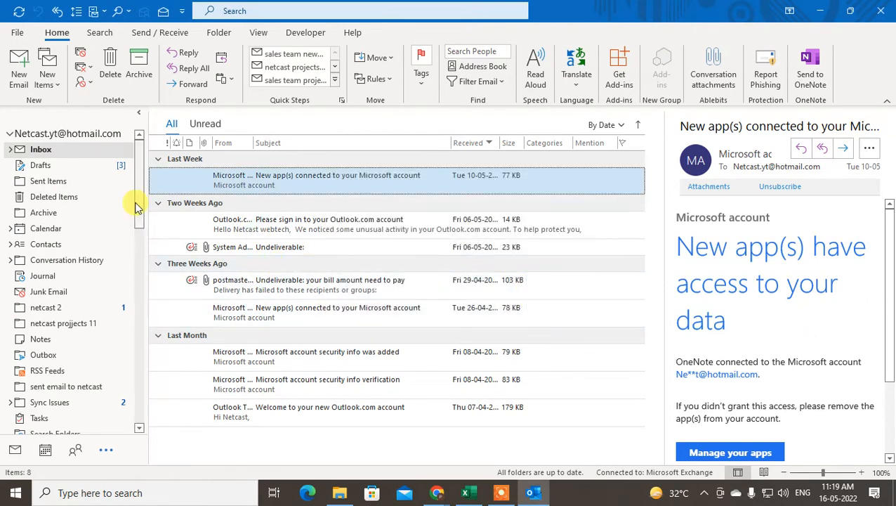
# Switch to the People view and look through the contacts in the mail account's Contacts folder
pyautogui.scroll(-2, 112, 210)
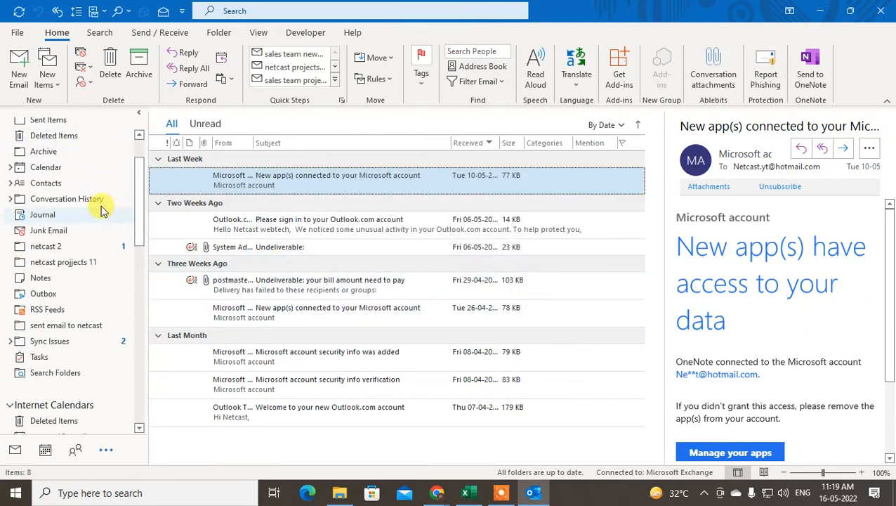
pyautogui.click(43, 451)
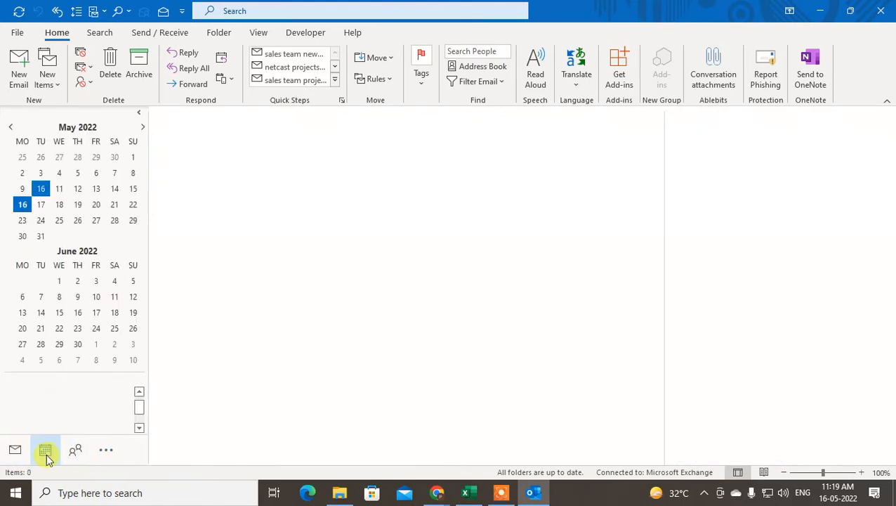
pyautogui.click(74, 451)
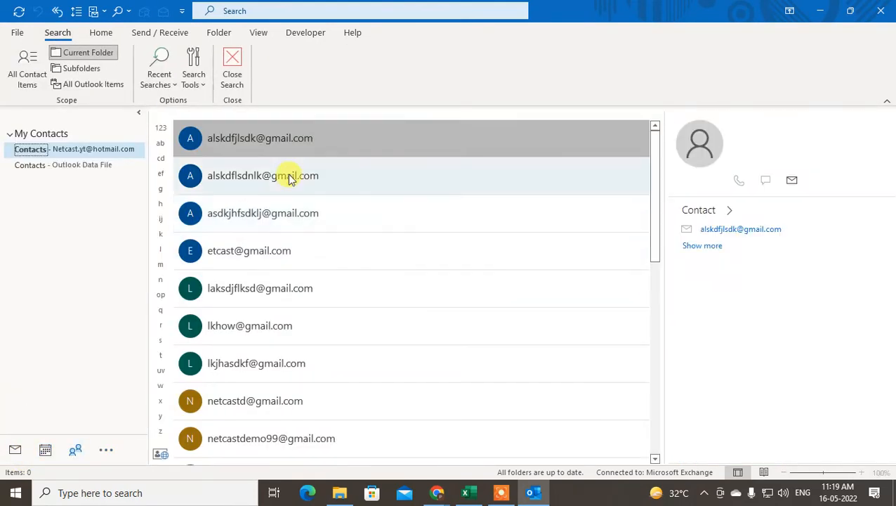
pyautogui.scroll(-3, 502, 211)
pyautogui.scroll(-2, 502, 210)
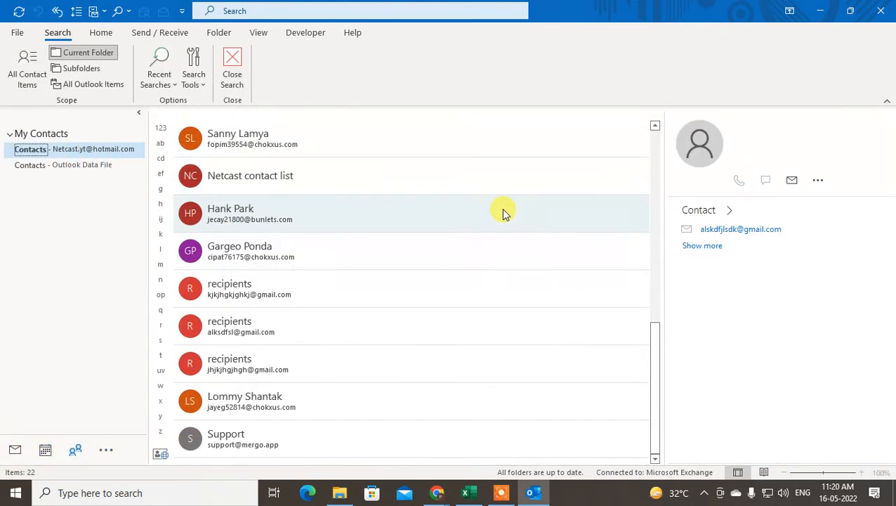
pyautogui.scroll(5, 471, 284)
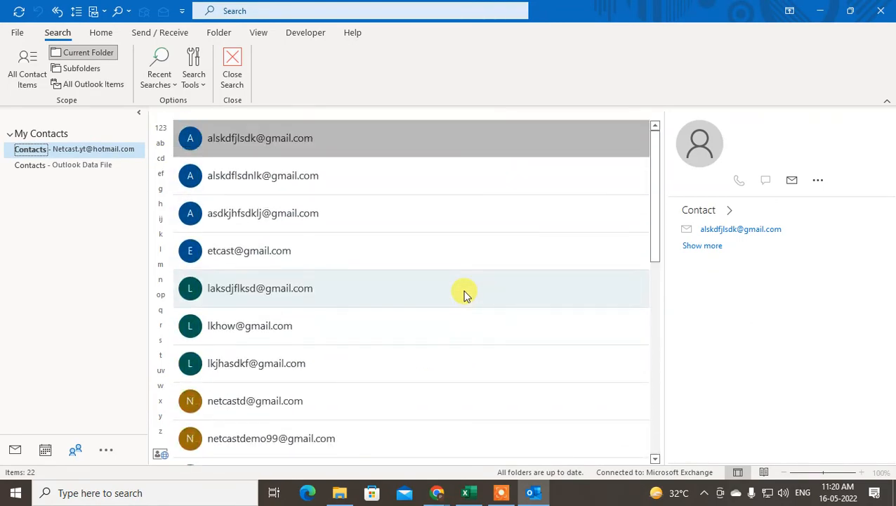